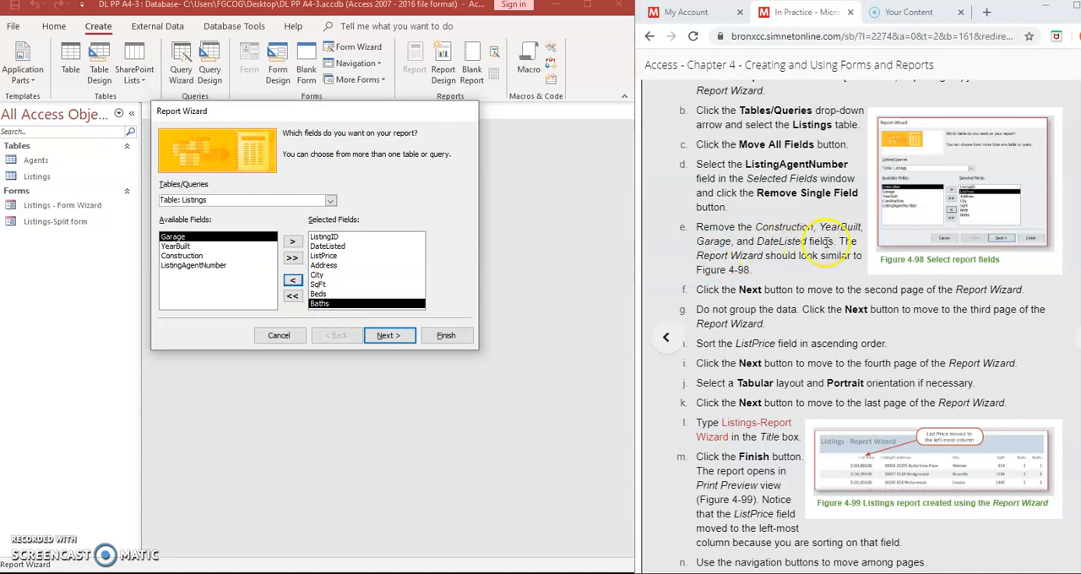
- Remove the DateListed field from the report's selected fields and continue to the grouping options
{"action": "left_click", "coordinate": [329, 246]}
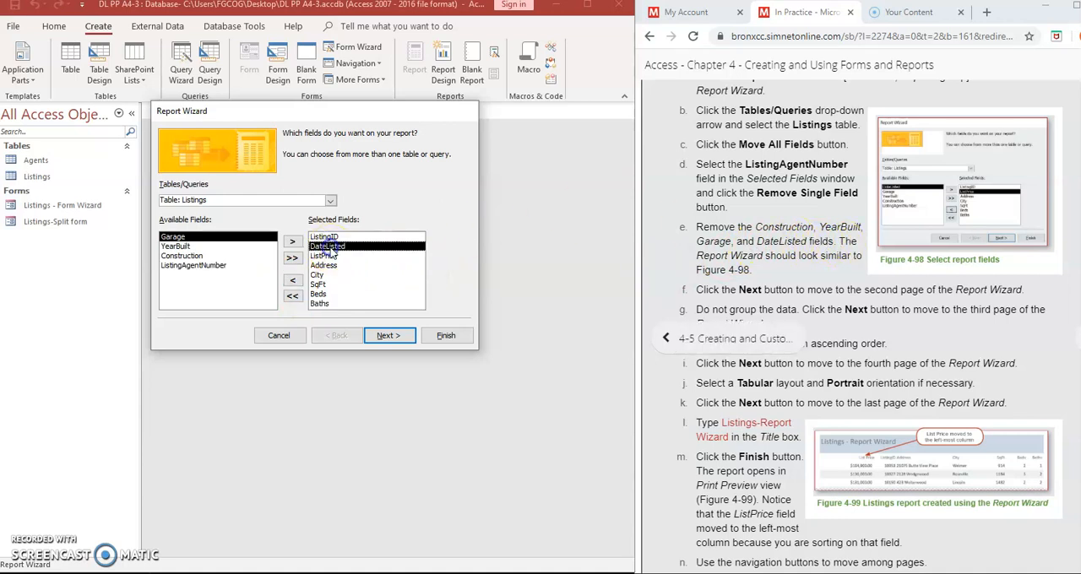
{"action": "left_click", "coordinate": [292, 280]}
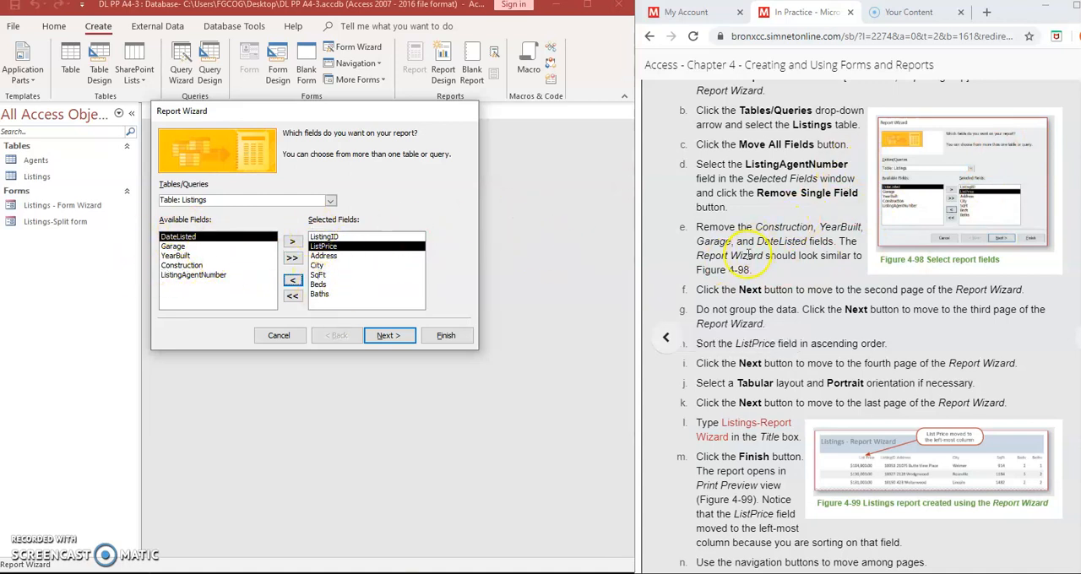
{"action": "left_click", "coordinate": [385, 335]}
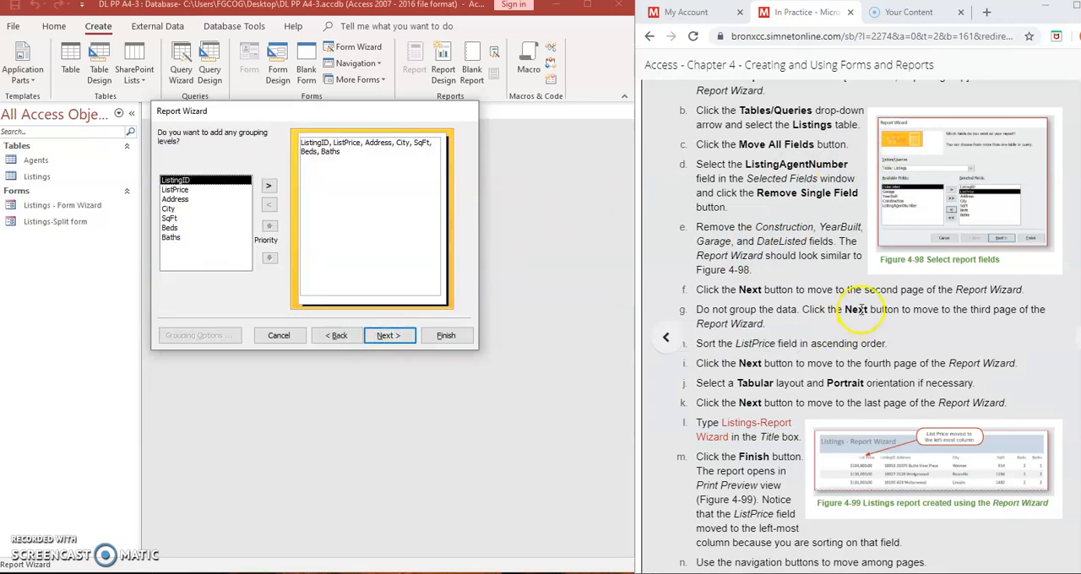
- Leave the report without grouping levels and sort its records by ListPrice in ascending order
{"action": "scroll", "coordinate": [862, 311], "scroll_direction": "down", "scroll_amount": 3}
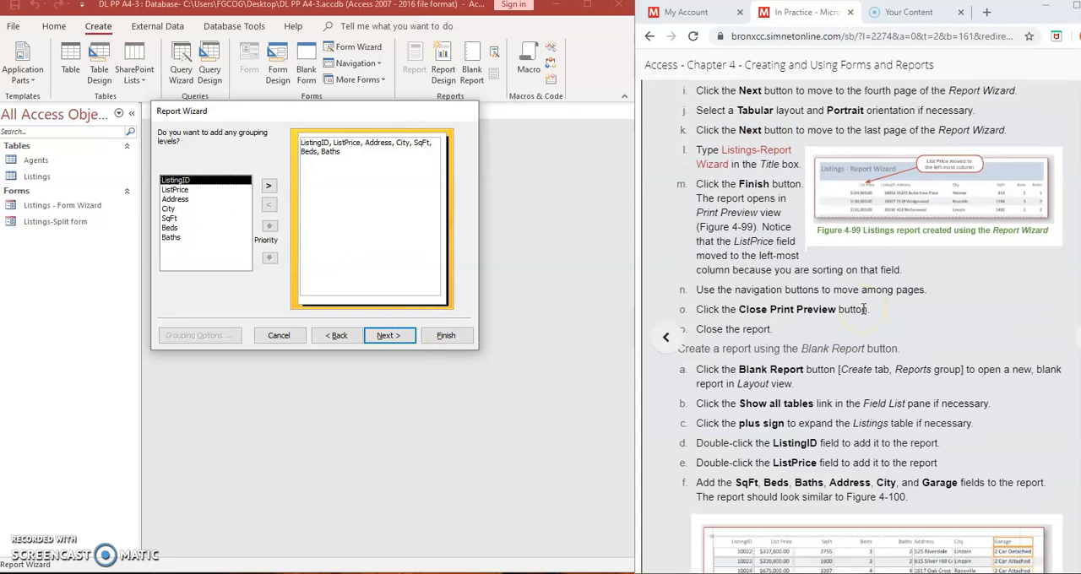
{"action": "key", "text": "Down"}
{"action": "key", "text": "Down"}
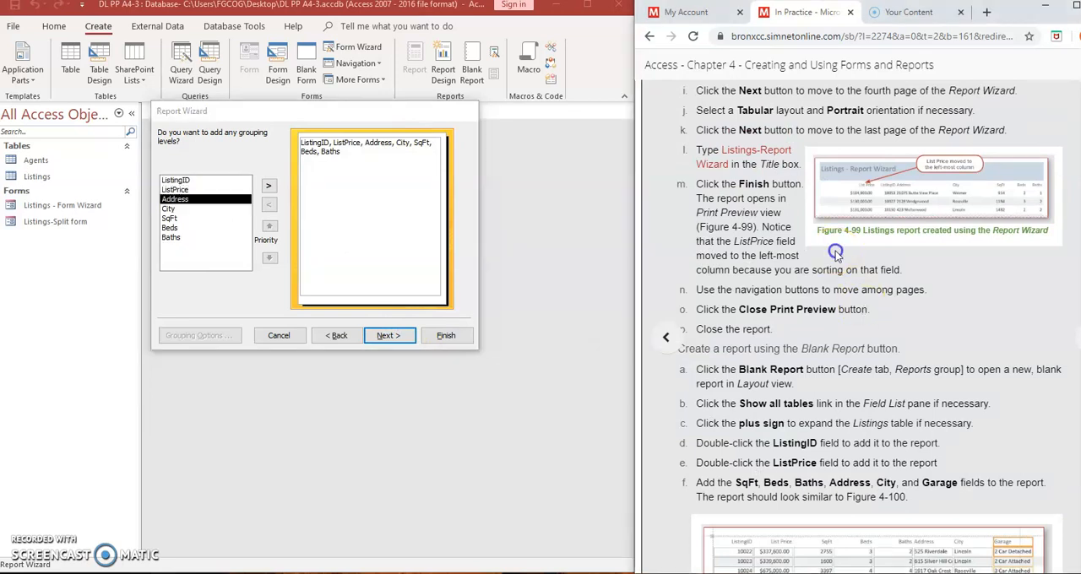
{"action": "scroll", "coordinate": [835, 251], "scroll_direction": "up", "scroll_amount": 1}
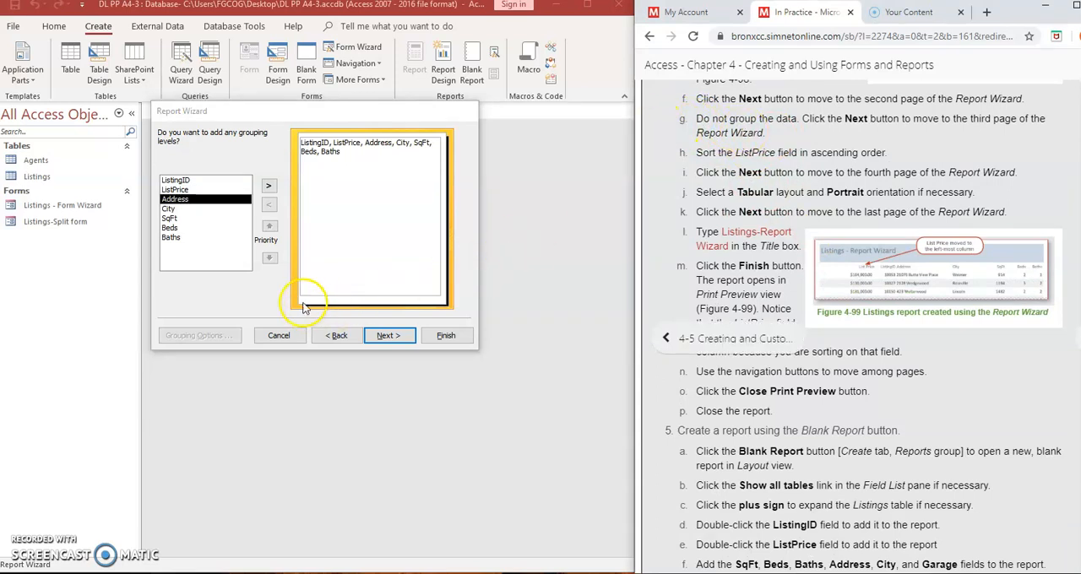
{"action": "left_click", "coordinate": [389, 336]}
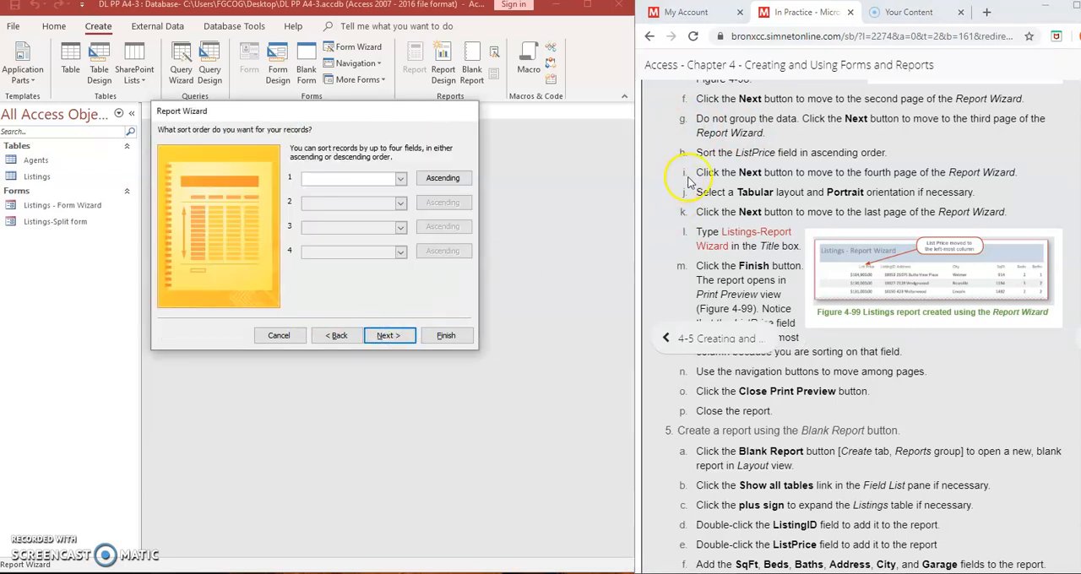
{"action": "left_click", "coordinate": [400, 180]}
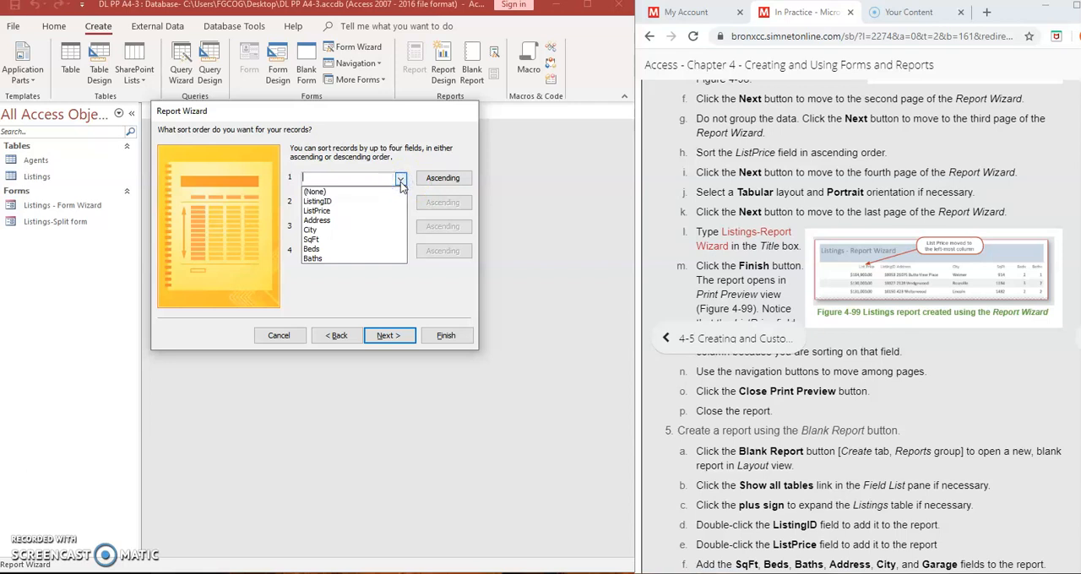
{"action": "left_click", "coordinate": [343, 210]}
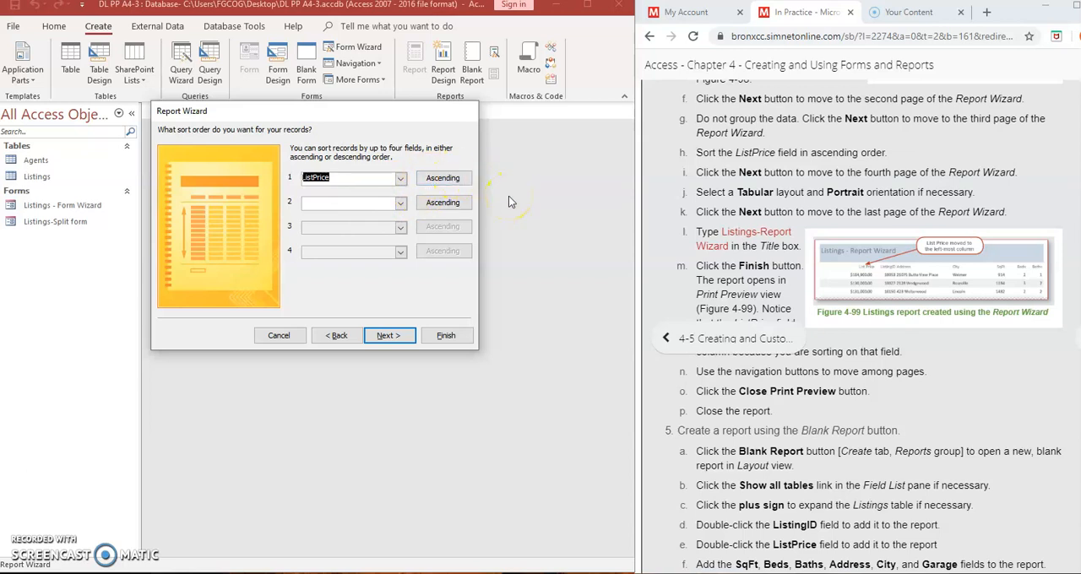
{"action": "left_click", "coordinate": [387, 336]}
- Choose the Tabular layout and create the report with the title "Listings-Report Wizard"
{"action": "left_click", "coordinate": [337, 180]}
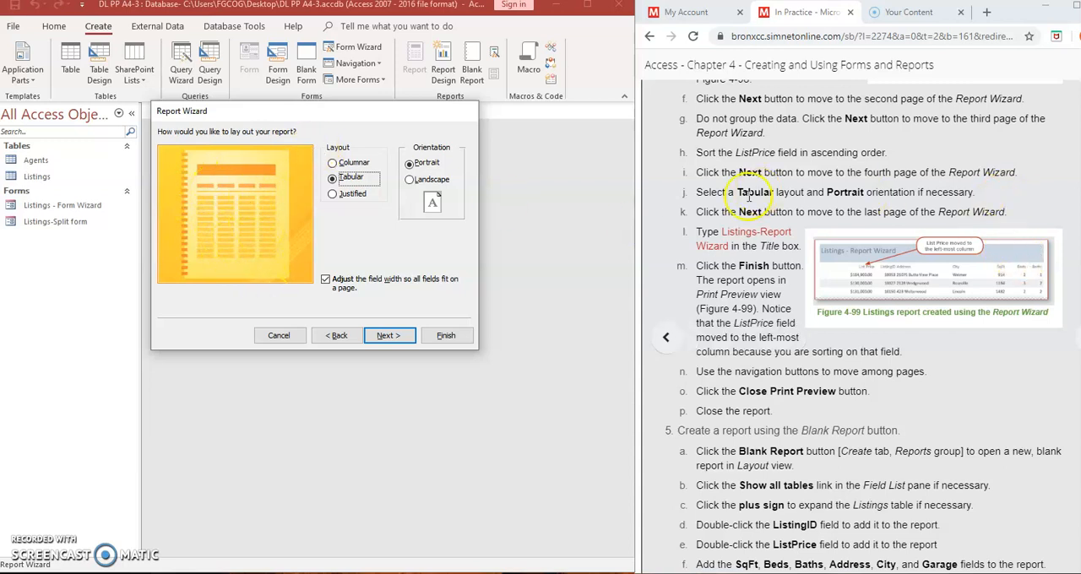
{"action": "left_click", "coordinate": [400, 338]}
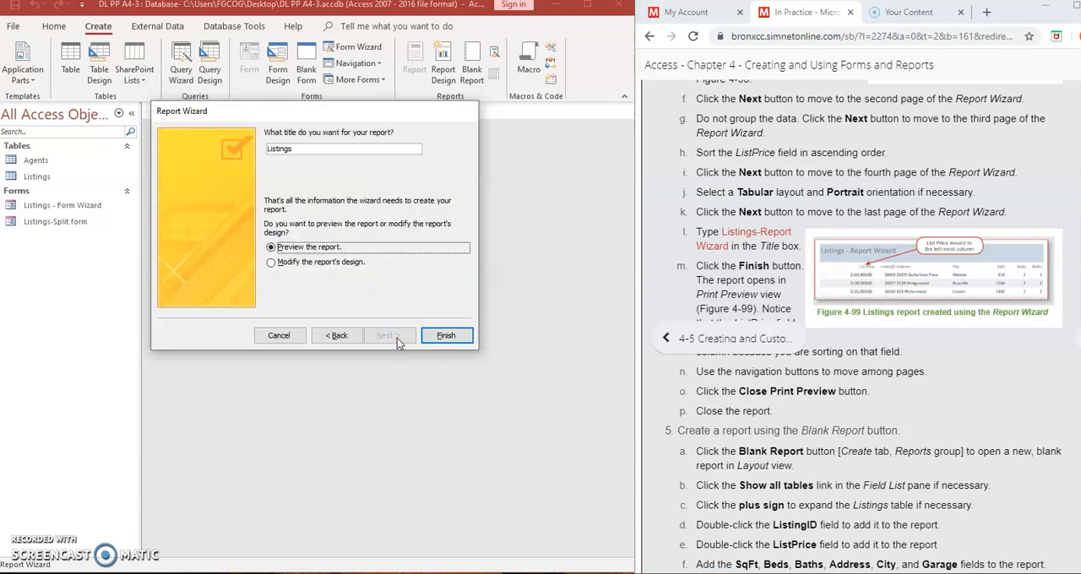
{"action": "left_click", "coordinate": [321, 152]}
{"action": "left_click_drag", "start_coordinate": [263, 150], "coordinate": [317, 150]}
{"action": "left_click", "coordinate": [314, 149]}
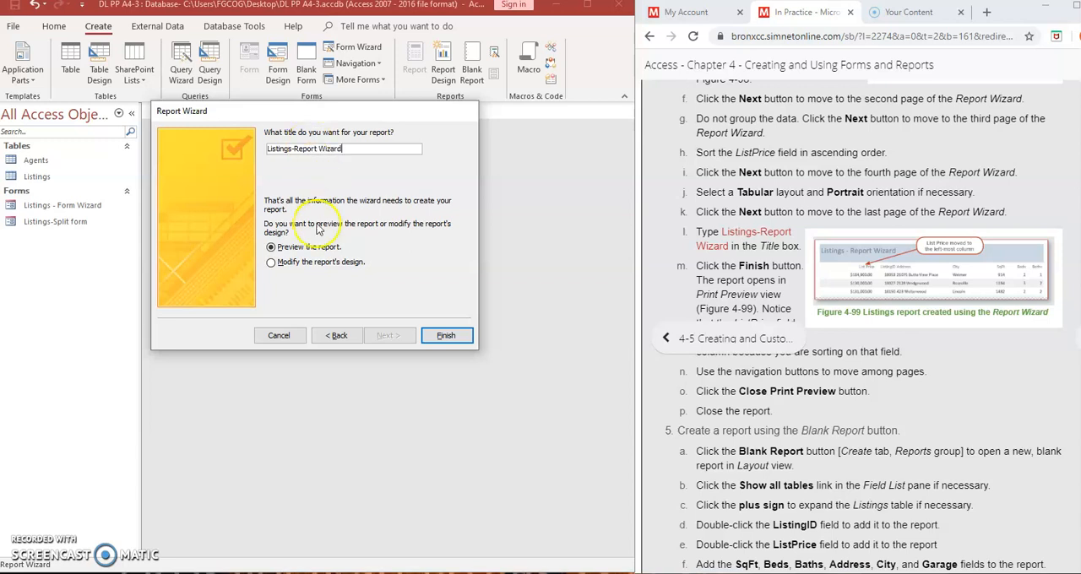
{"action": "left_click", "coordinate": [447, 337]}
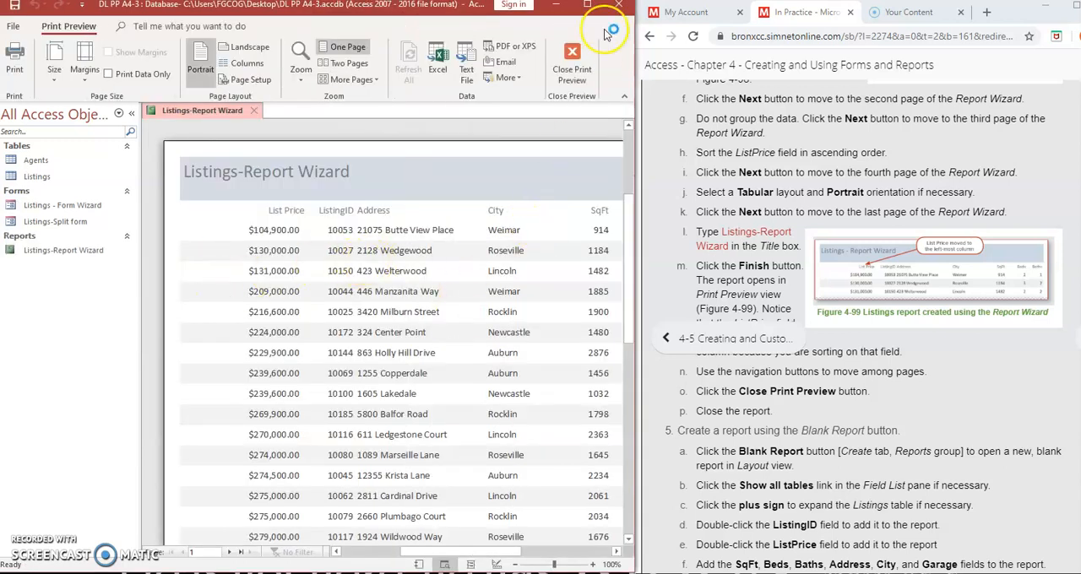
- Exit the print preview of Listings-Report Wizard and close the report
{"action": "left_click", "coordinate": [588, 7]}
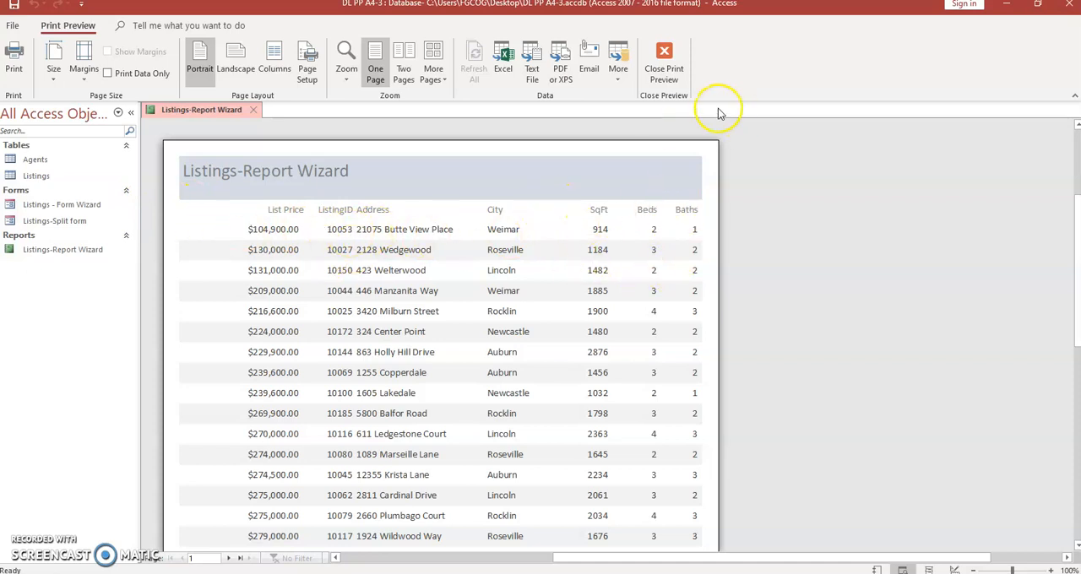
{"action": "left_click", "coordinate": [666, 64]}
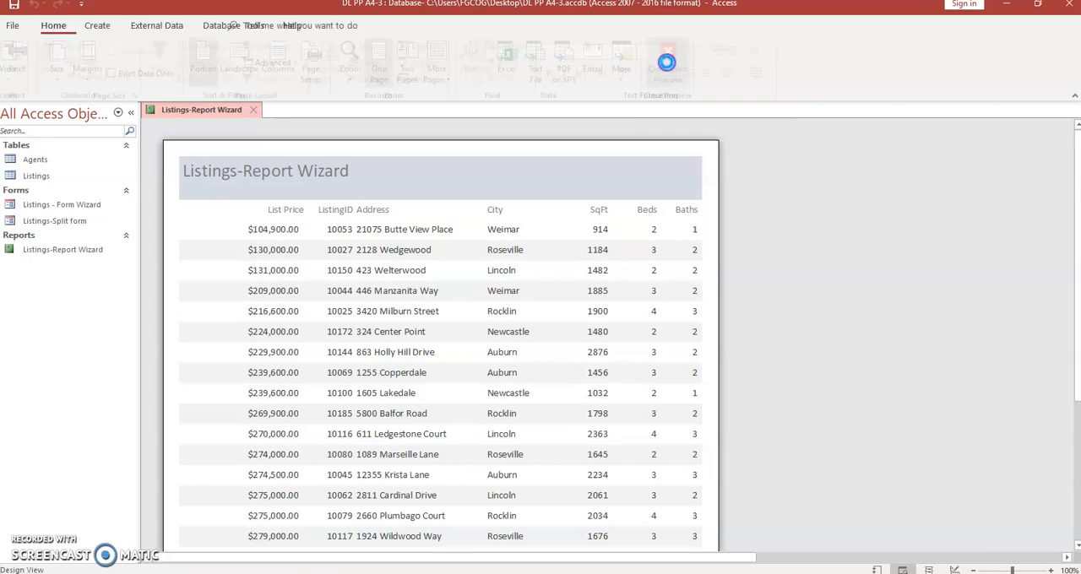
{"action": "left_click", "coordinate": [1037, 5]}
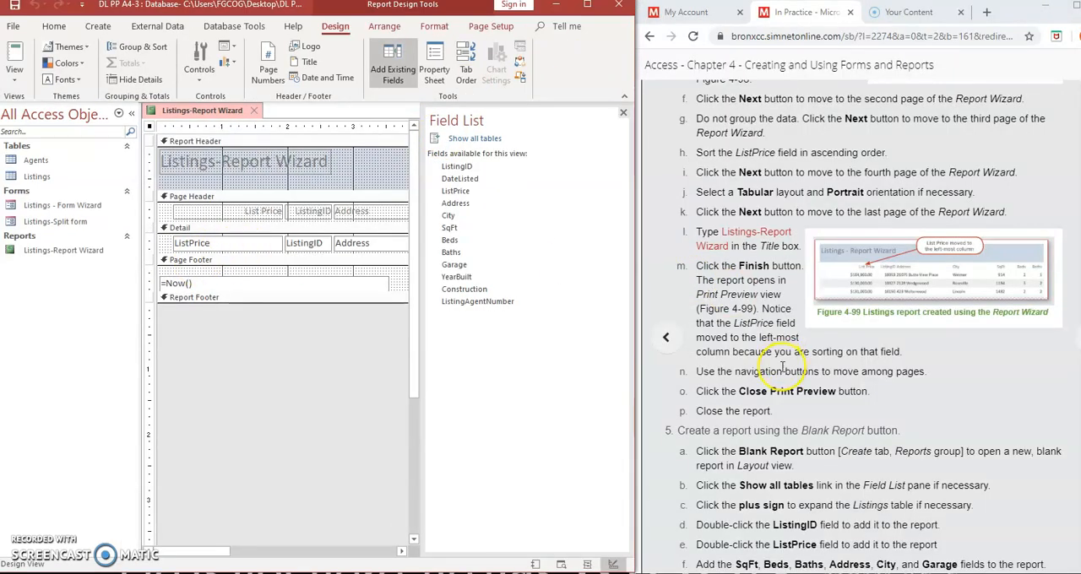
{"action": "scroll", "coordinate": [784, 367], "scroll_direction": "down", "scroll_amount": 4}
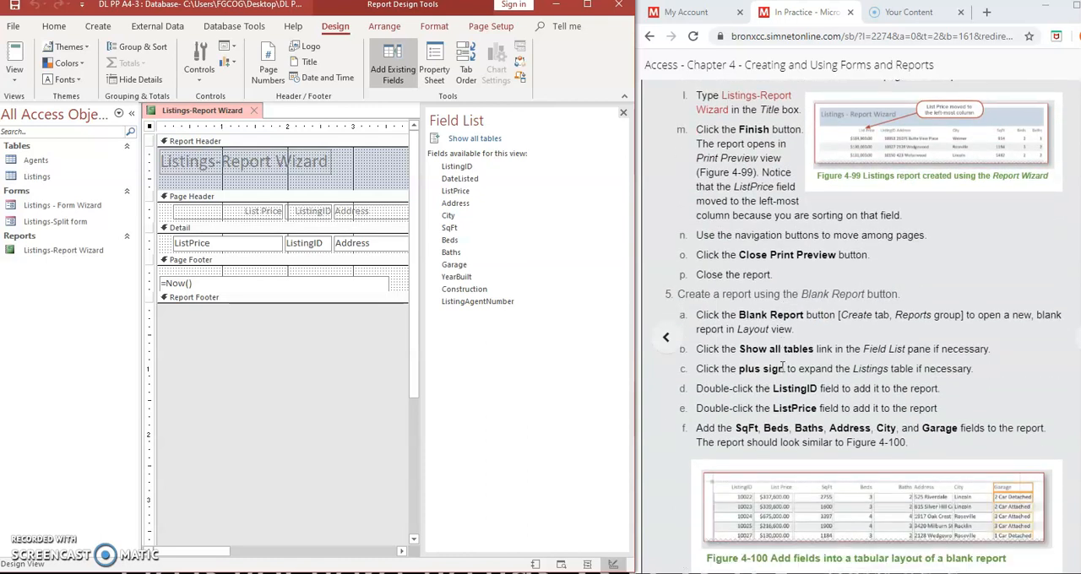
{"action": "left_click", "coordinate": [699, 231]}
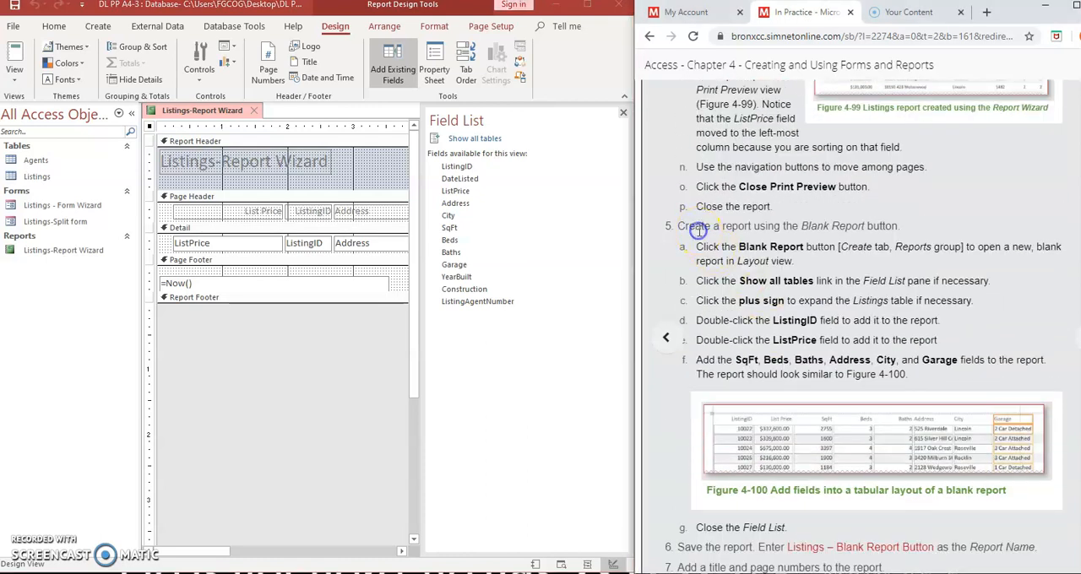
{"action": "scroll", "coordinate": [699, 232], "scroll_direction": "down", "scroll_amount": 3}
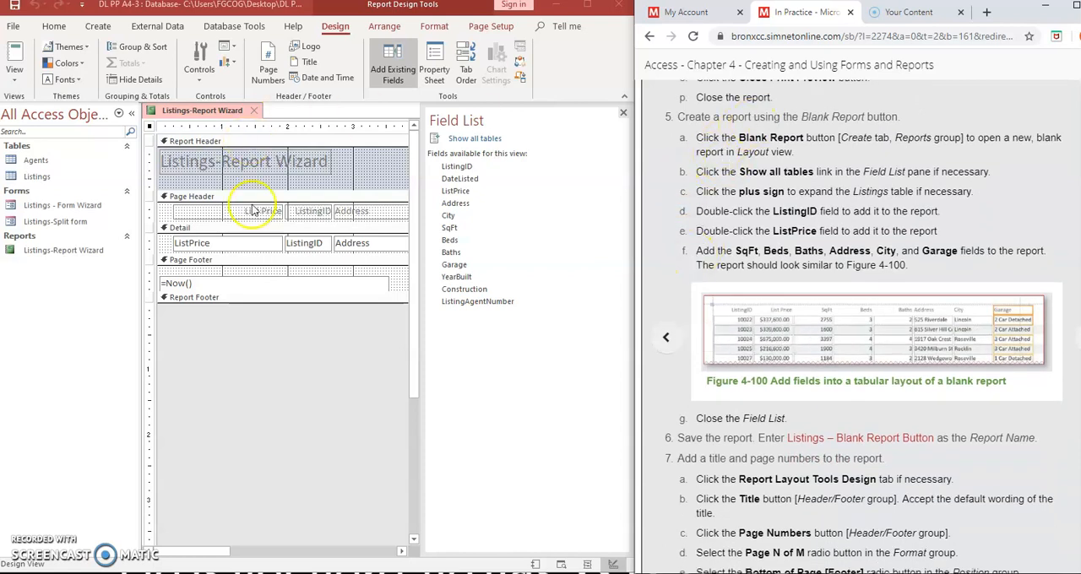
{"action": "left_click", "coordinate": [255, 117]}
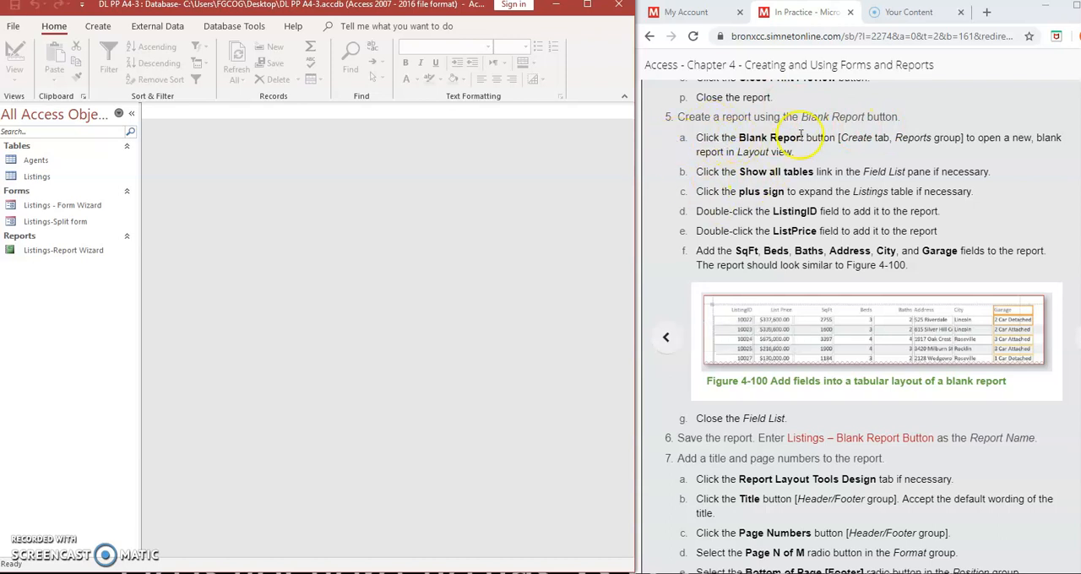
- Create a blank report and expand the Listings table among all tables in the Field List
{"action": "left_click", "coordinate": [98, 28]}
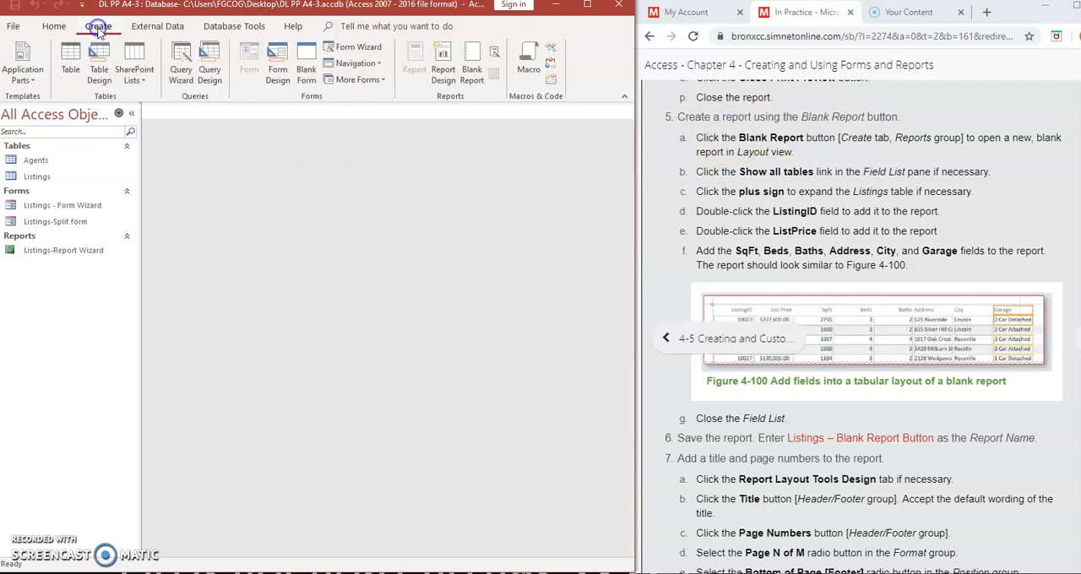
{"action": "left_click", "coordinate": [470, 68]}
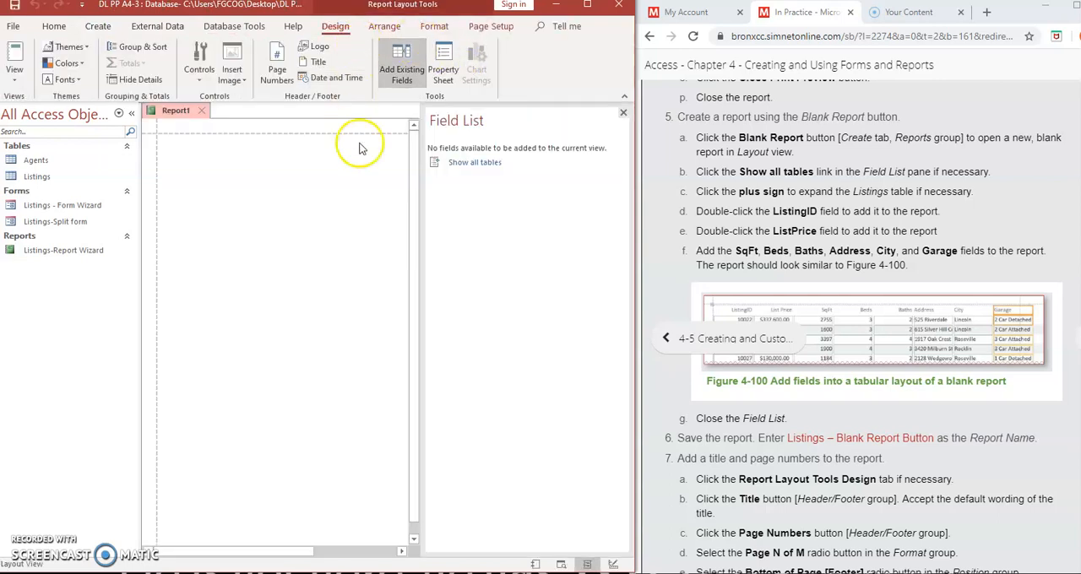
{"action": "left_click", "coordinate": [470, 167]}
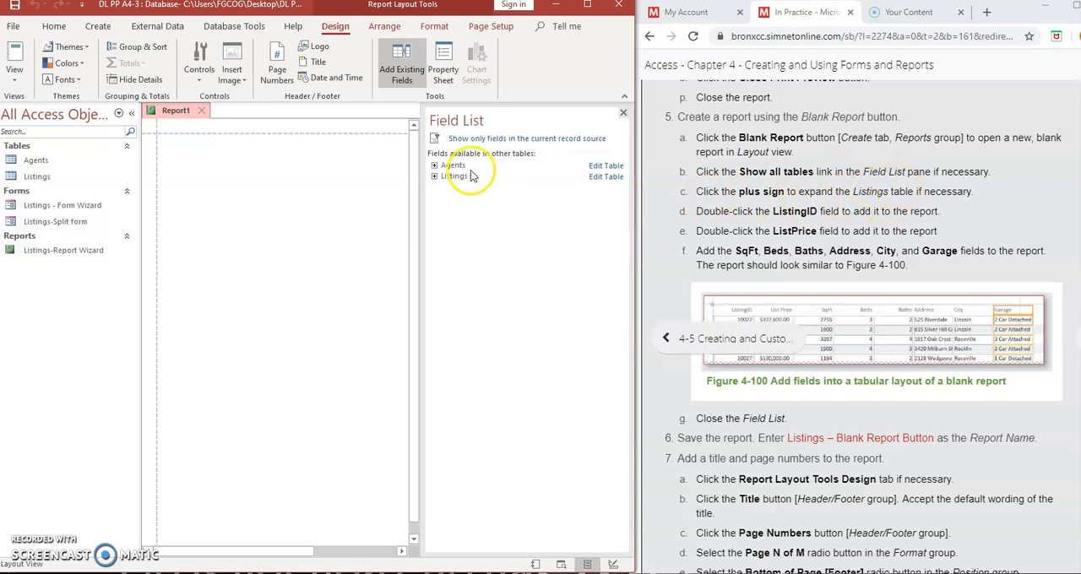
{"action": "left_click", "coordinate": [434, 177]}
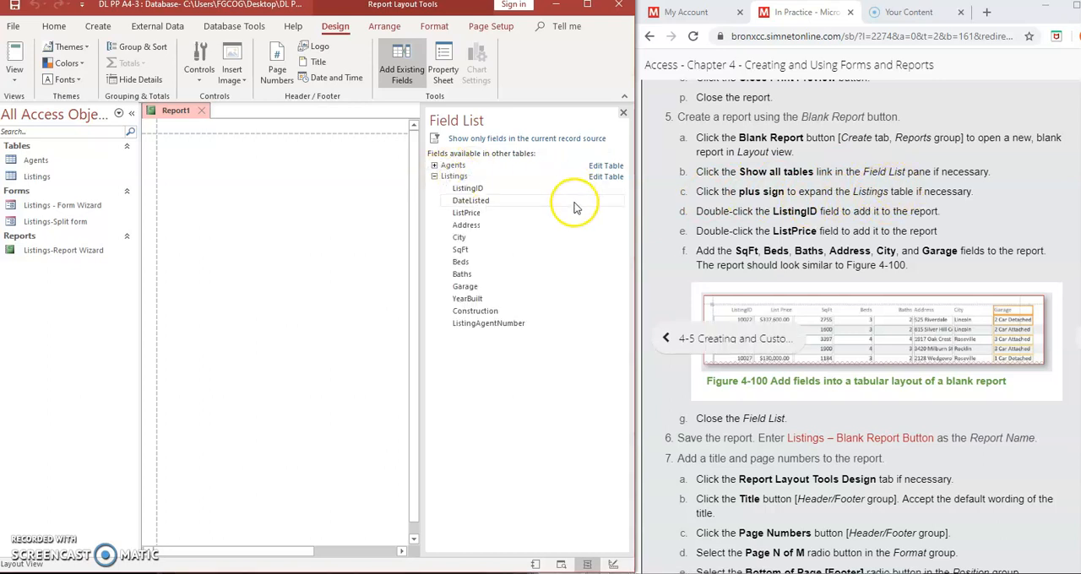
- Add the ListingID and ListPrice fields from the Listings table to the blank report
{"action": "double_click", "coordinate": [469, 191]}
{"action": "double_click", "coordinate": [463, 206]}
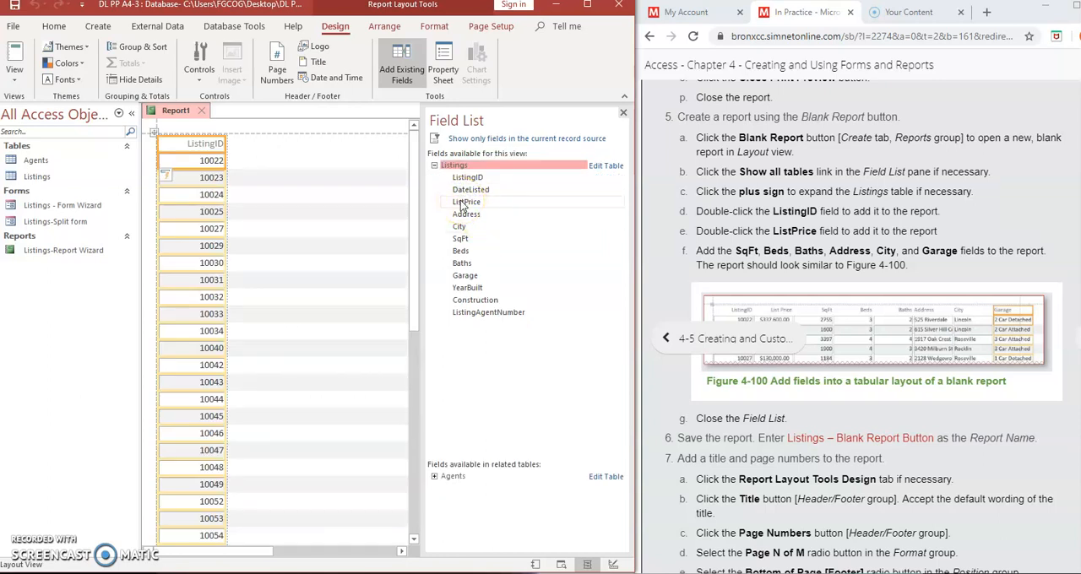
{"action": "double_click", "coordinate": [794, 230]}
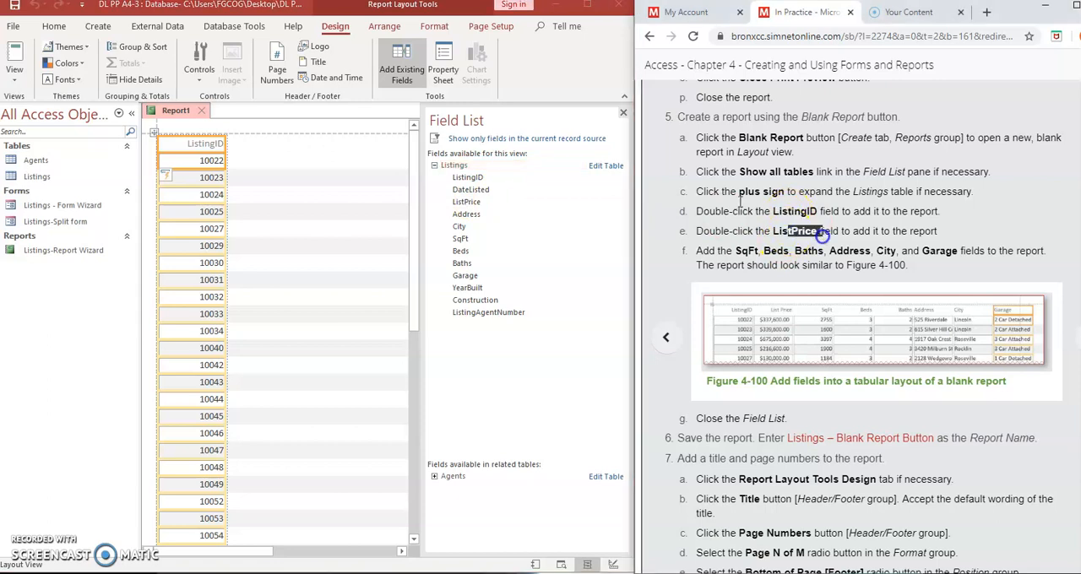
{"action": "left_click", "coordinate": [462, 204]}
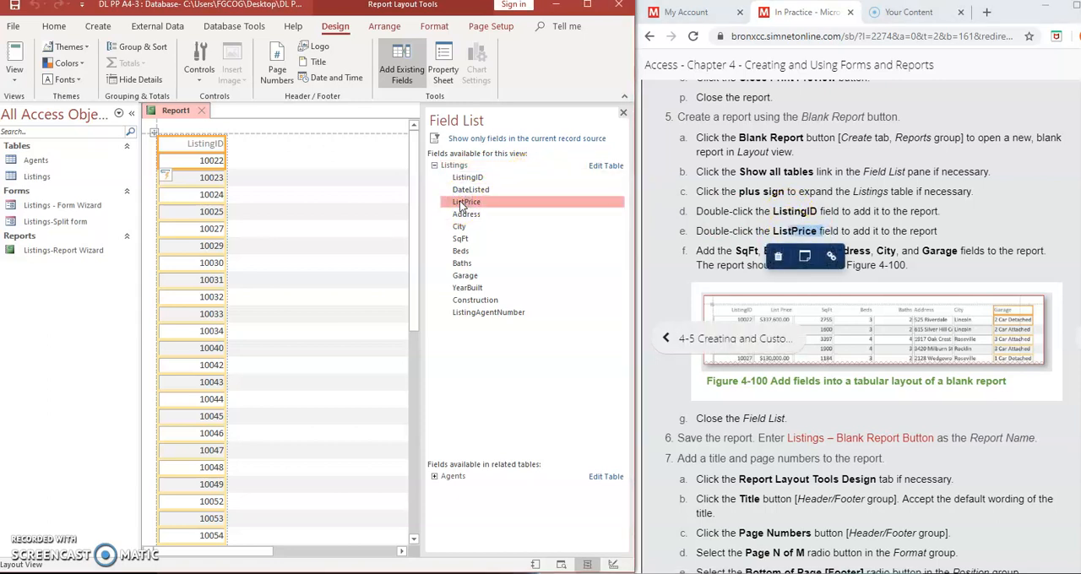
{"action": "double_click", "coordinate": [462, 204]}
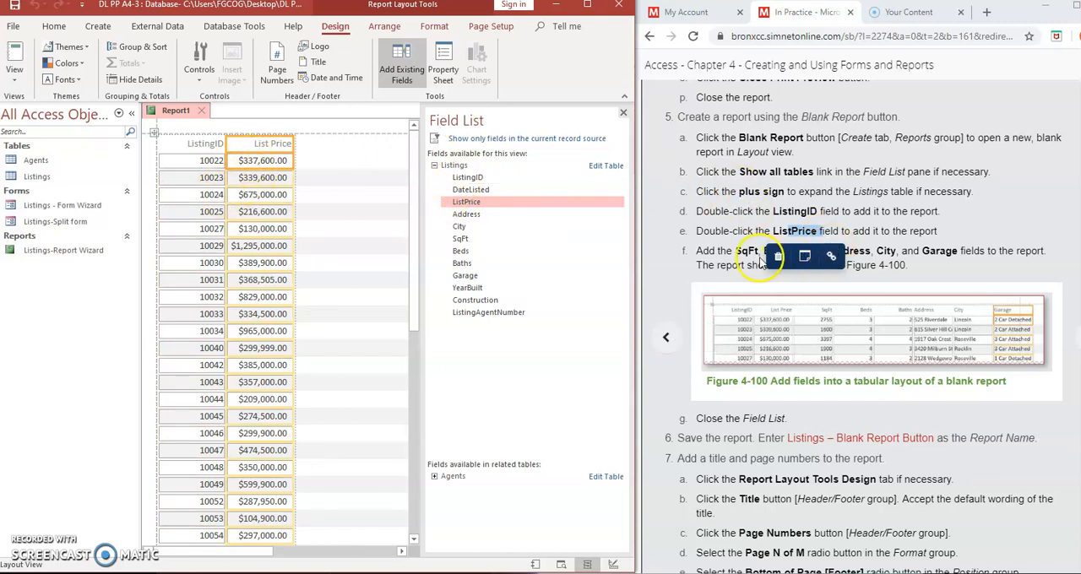
- Add the SqFt, Beds, Baths, Address, City and Garage fields to the report and close the Field List
{"action": "scroll", "coordinate": [734, 249], "scroll_direction": "down", "scroll_amount": 3}
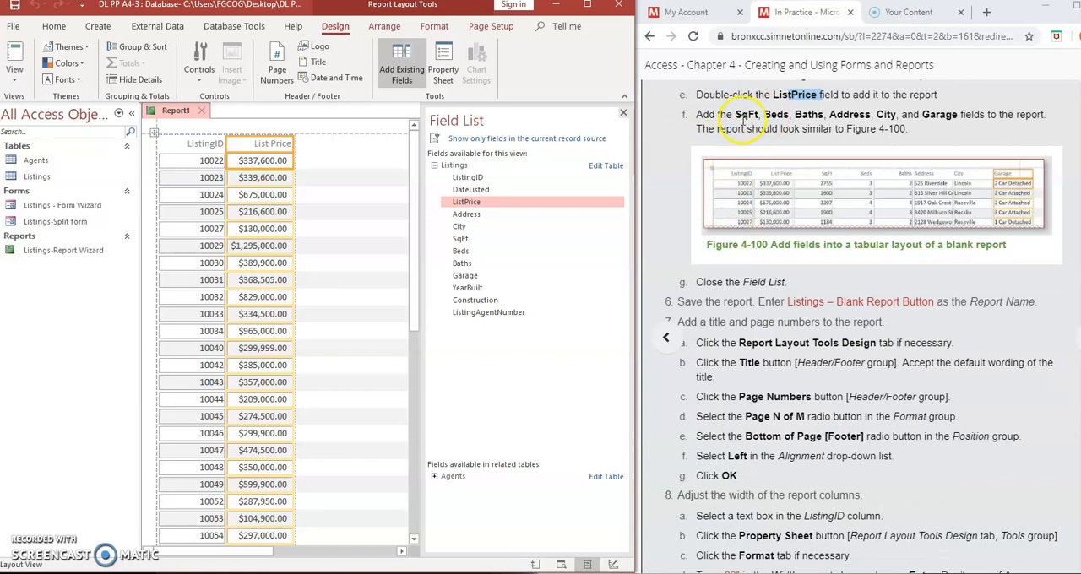
{"action": "double_click", "coordinate": [460, 238]}
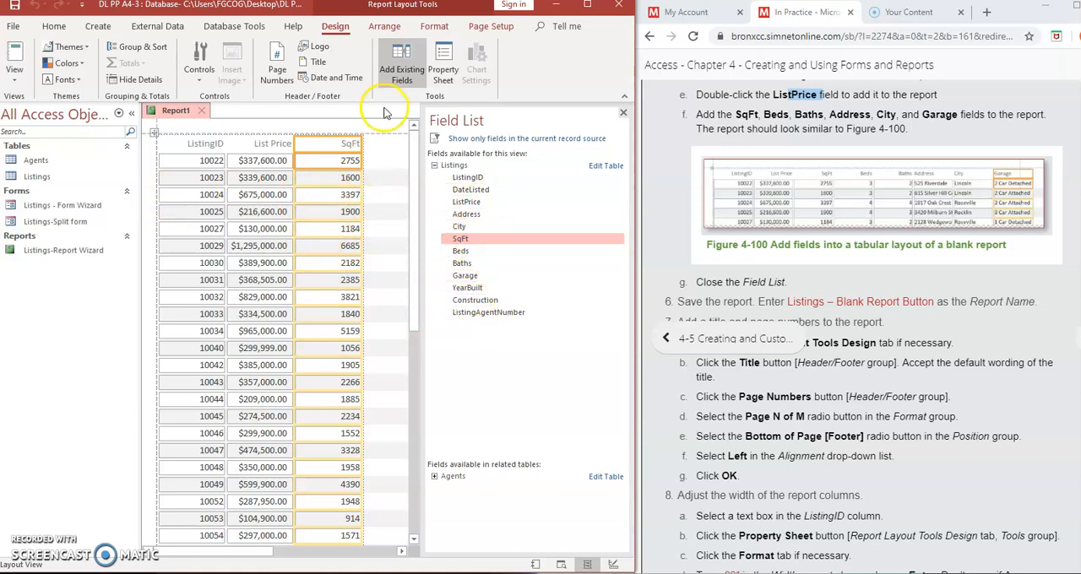
{"action": "double_click", "coordinate": [461, 253]}
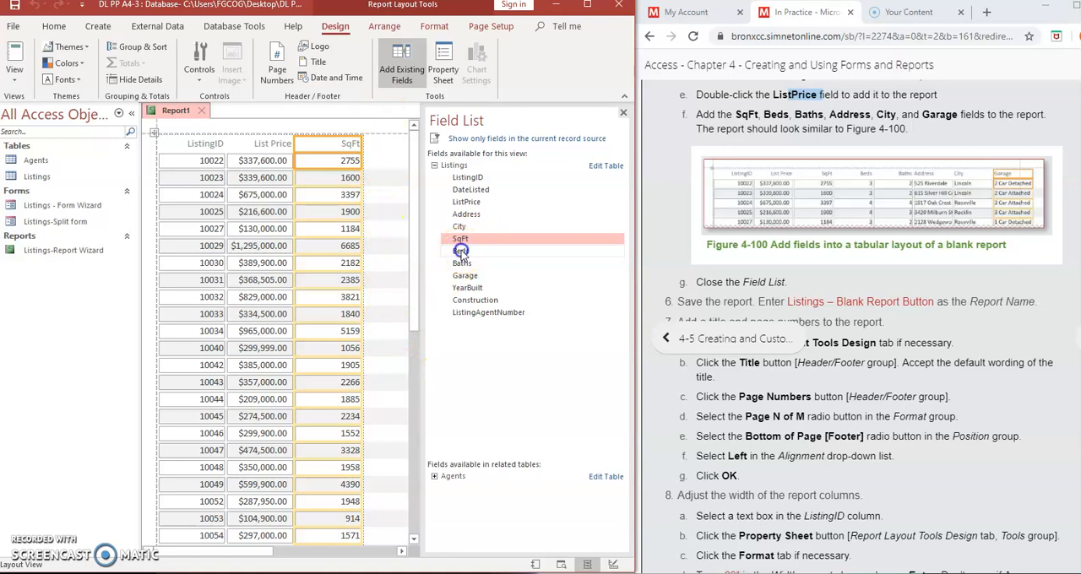
{"action": "double_click", "coordinate": [461, 264]}
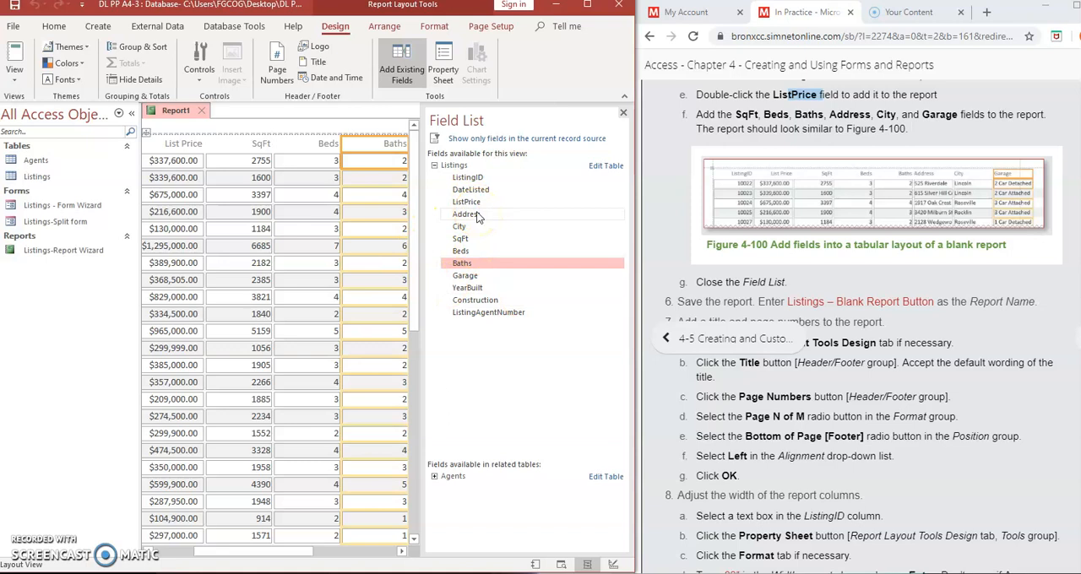
{"action": "double_click", "coordinate": [475, 215]}
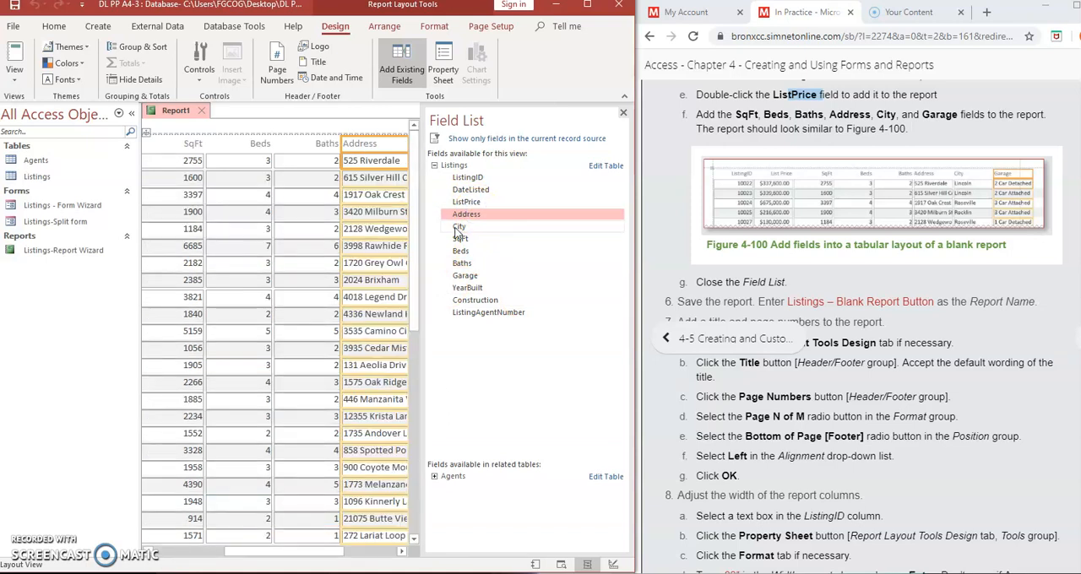
{"action": "double_click", "coordinate": [457, 227]}
{"action": "double_click", "coordinate": [463, 276]}
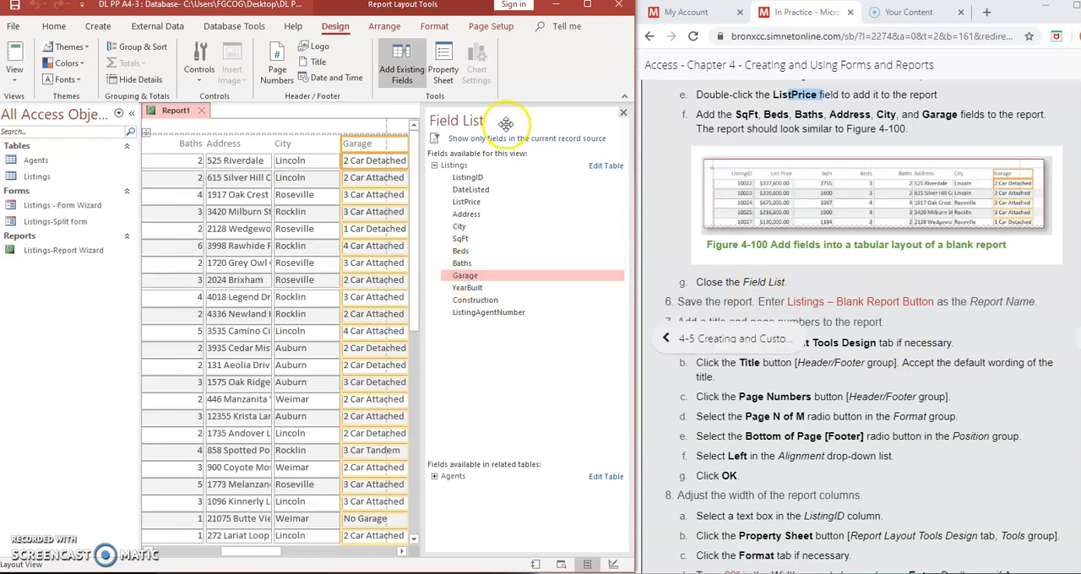
{"action": "left_click", "coordinate": [623, 113]}
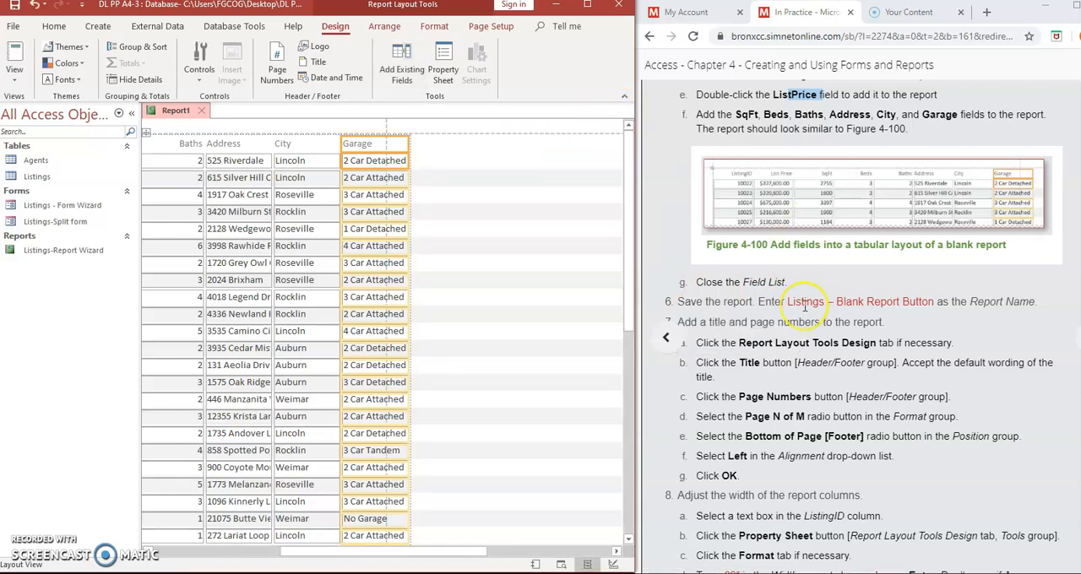
- Save the new report under the name Listing-Blank Report Button
{"action": "scroll", "coordinate": [804, 306], "scroll_direction": "down", "scroll_amount": 1}
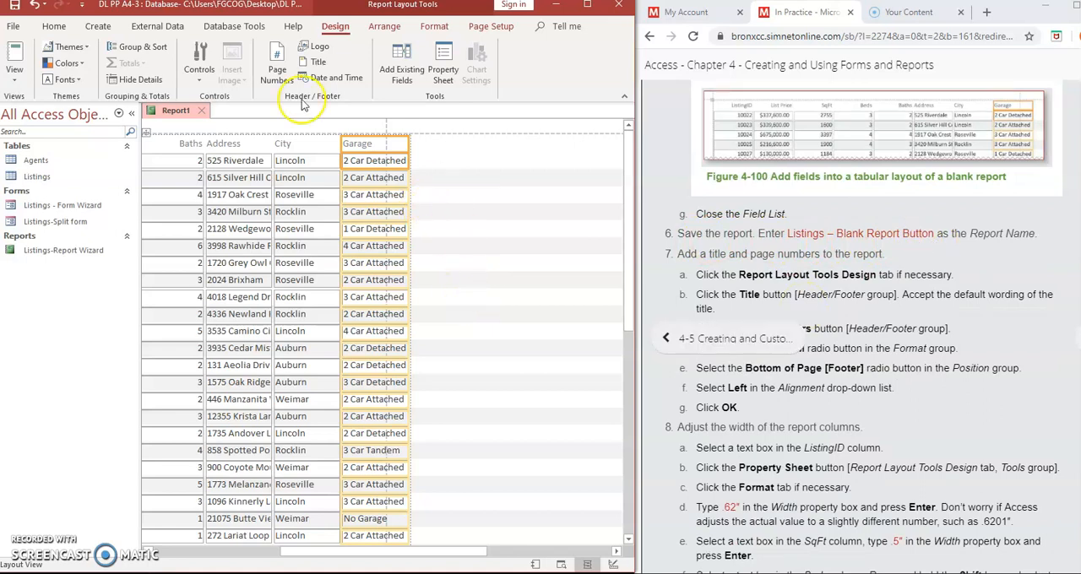
{"action": "right_click", "coordinate": [173, 115]}
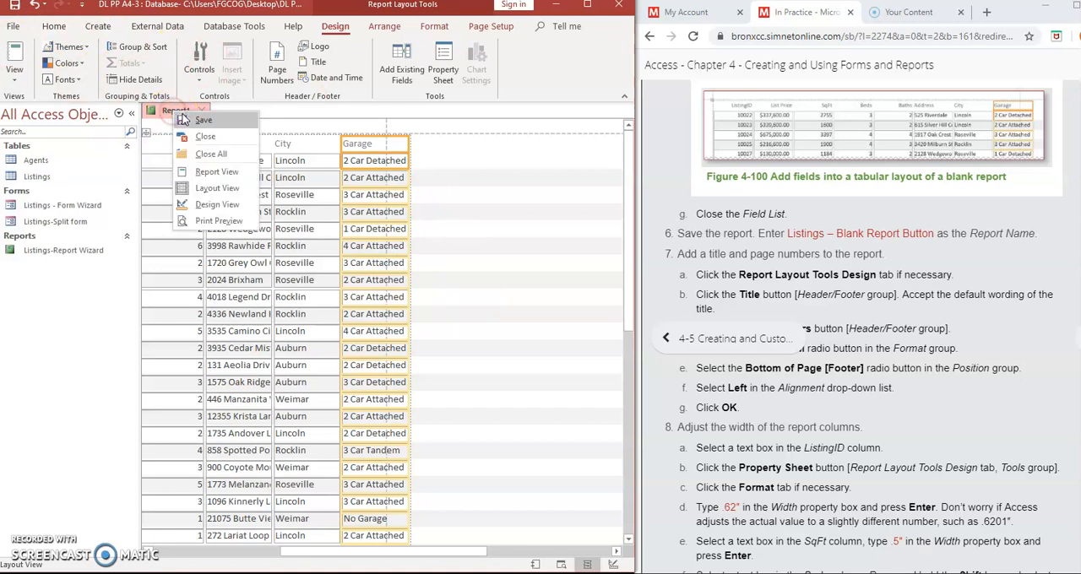
{"action": "left_click", "coordinate": [179, 121]}
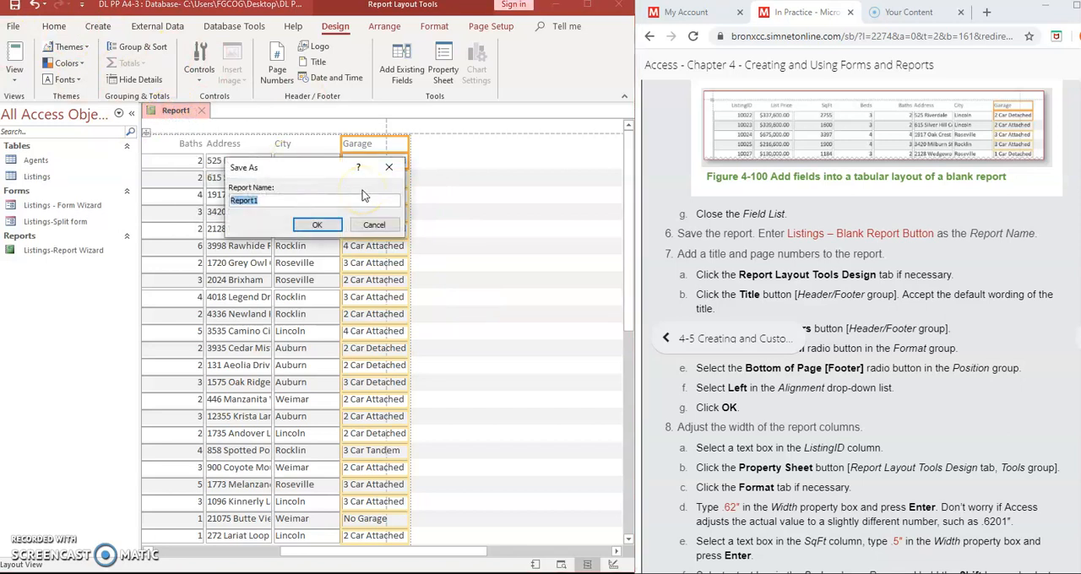
{"action": "left_click", "coordinate": [362, 191]}
{"action": "key", "text": "BackSpace"}
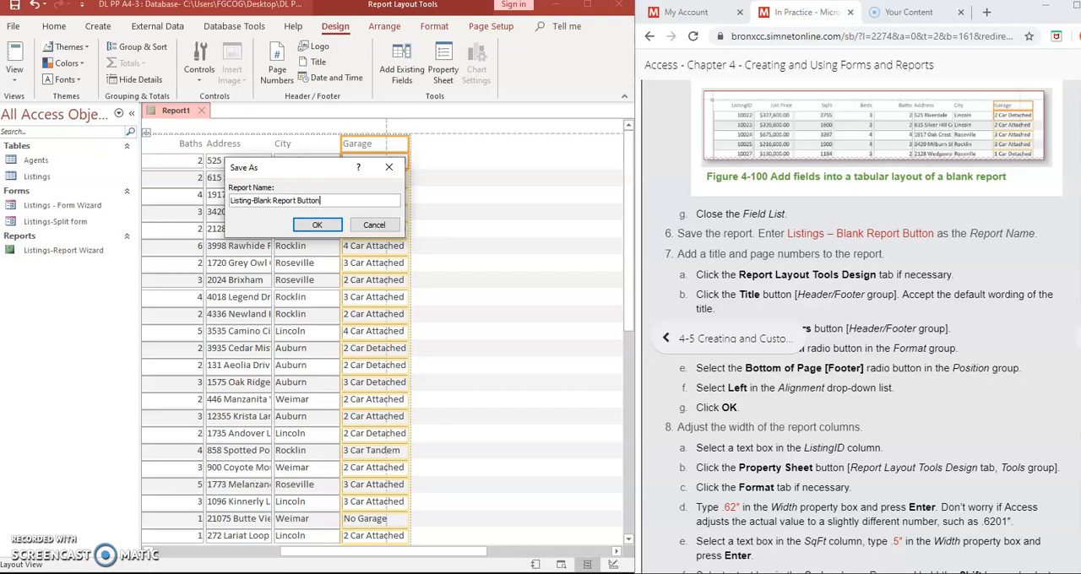
{"action": "left_click", "coordinate": [314, 225]}
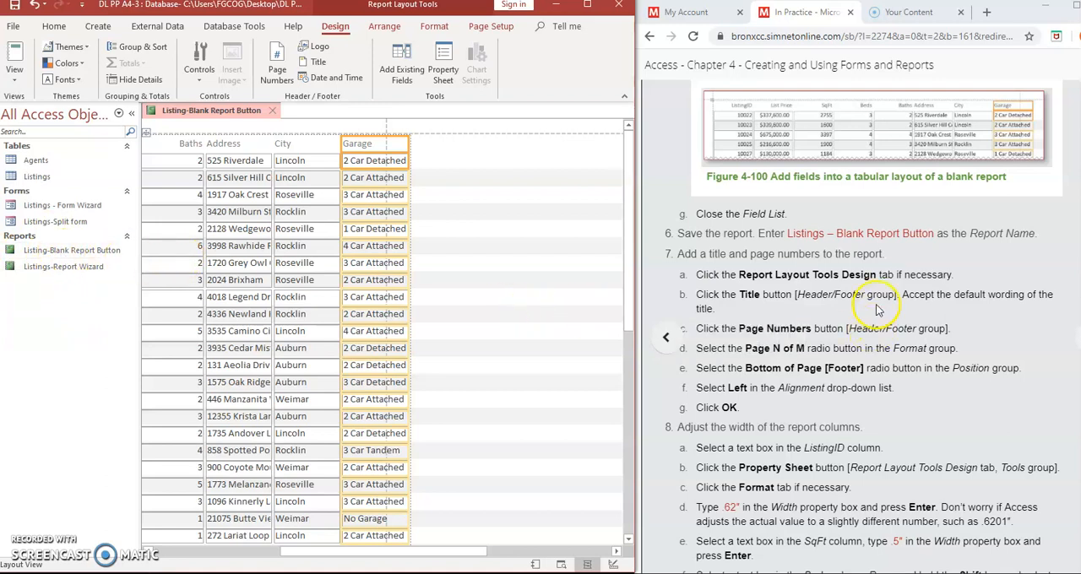
- Add a title to the report header and accept its default wording
{"action": "left_click", "coordinate": [832, 279]}
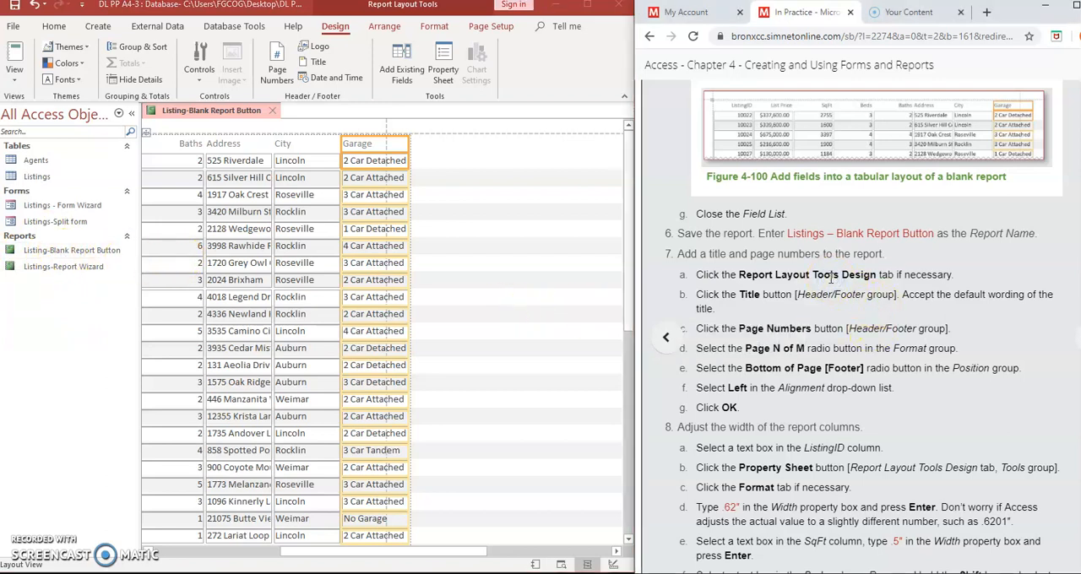
{"action": "scroll", "coordinate": [832, 278], "scroll_direction": "down", "scroll_amount": 3}
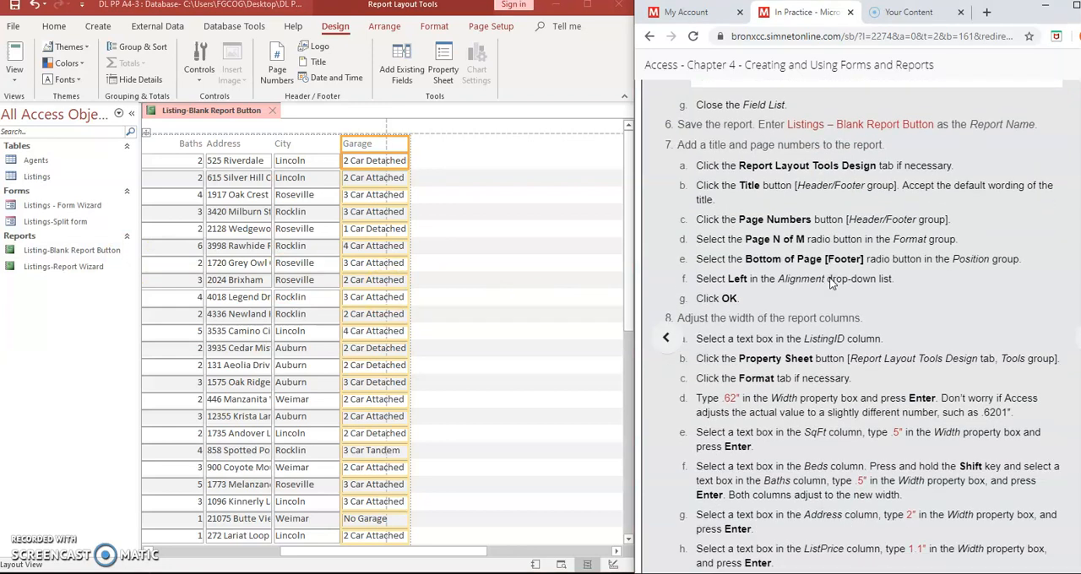
{"action": "scroll", "coordinate": [832, 284], "scroll_direction": "down", "scroll_amount": 1}
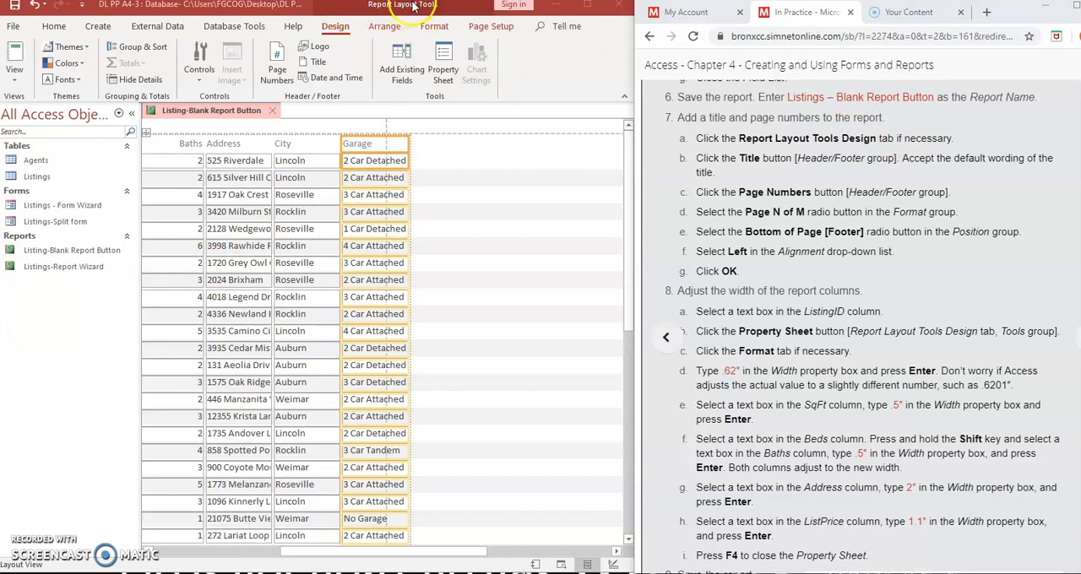
{"action": "left_click", "coordinate": [335, 32]}
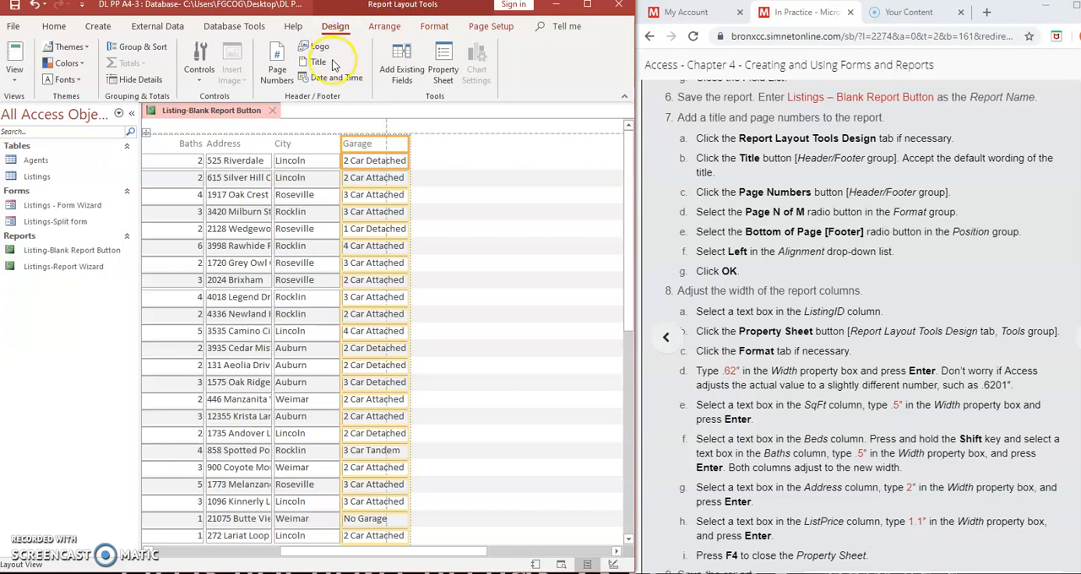
{"action": "left_click", "coordinate": [314, 63]}
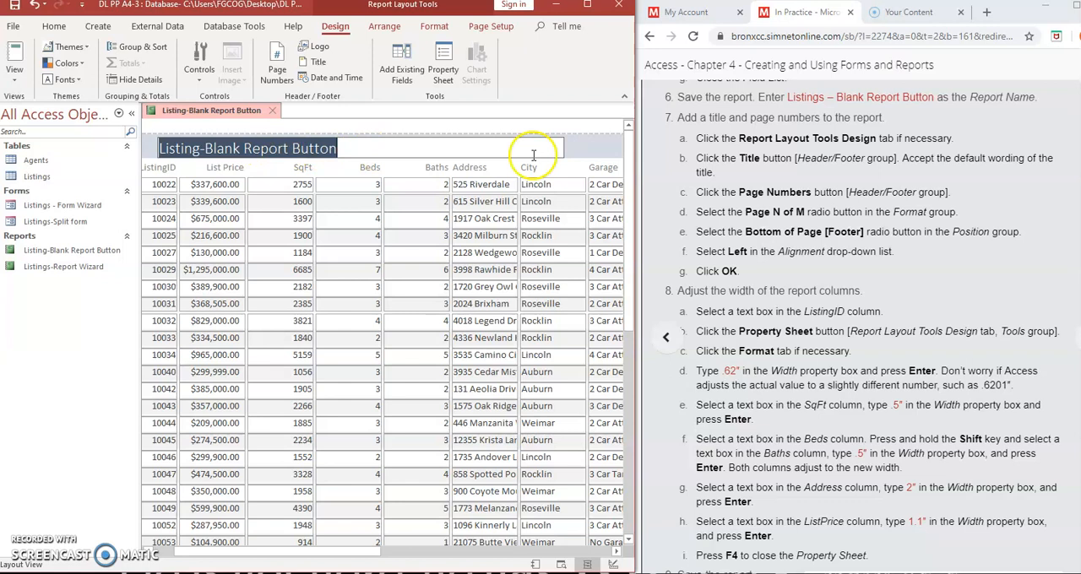
{"action": "left_click_drag", "start_coordinate": [903, 159], "coordinate": [1053, 160]}
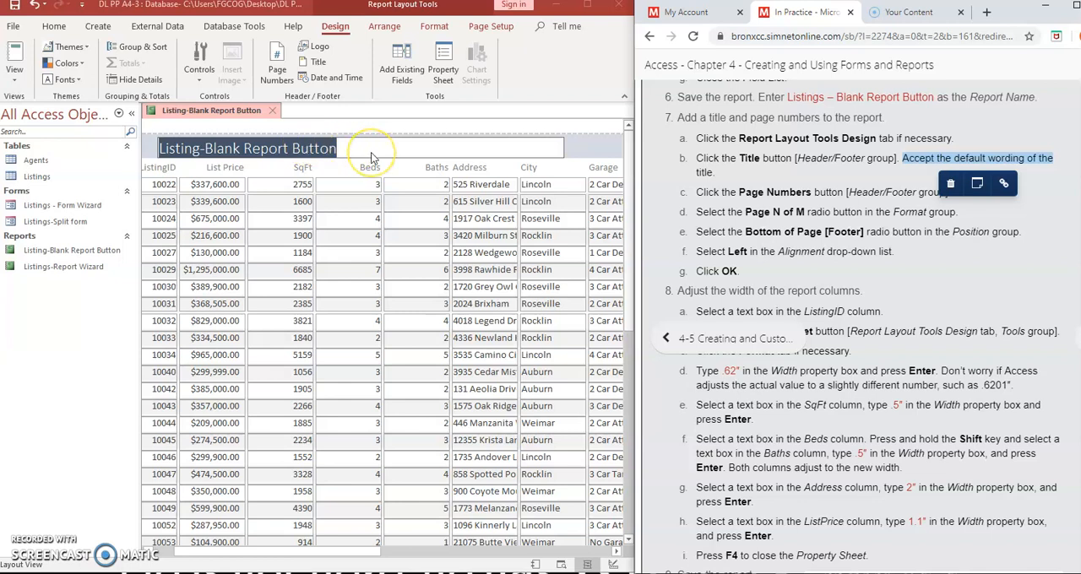
{"action": "left_click", "coordinate": [370, 152]}
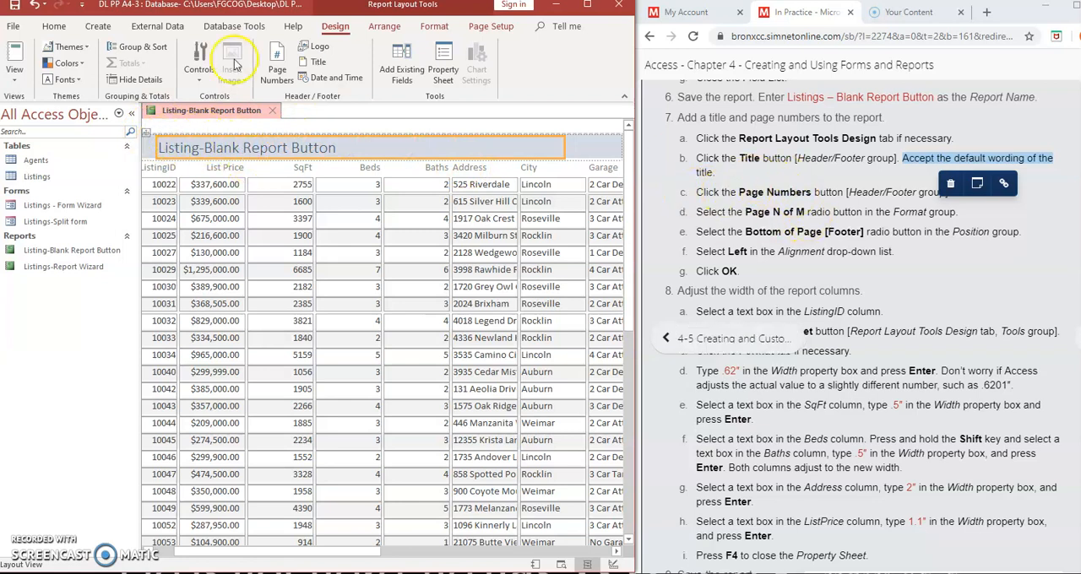
- Insert left-aligned page numbers in Page N of M format at Bottom of Page [Footer] and check them at the report's end
{"action": "left_click", "coordinate": [277, 59]}
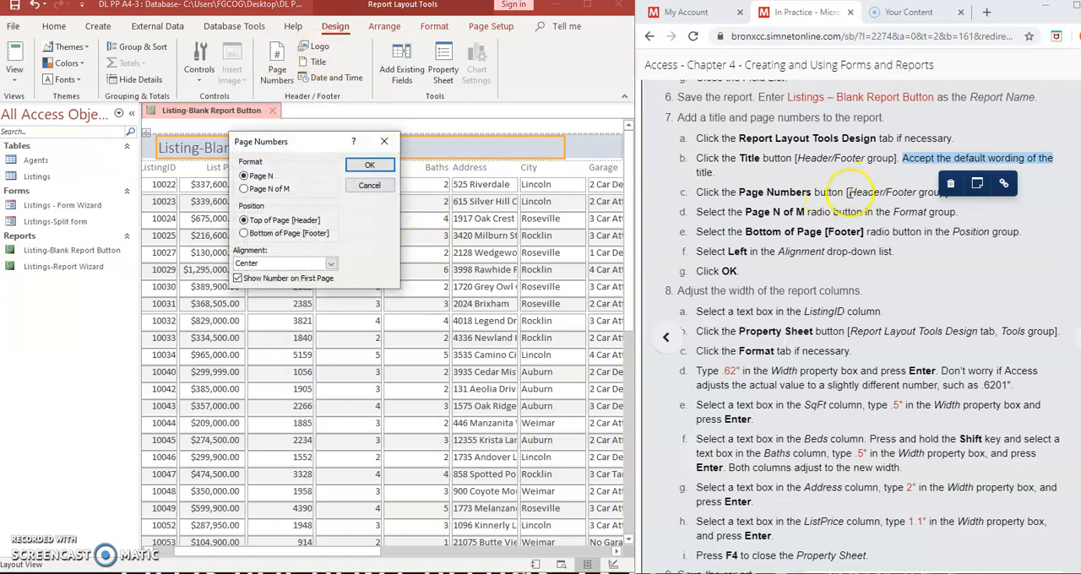
{"action": "left_click", "coordinate": [244, 189]}
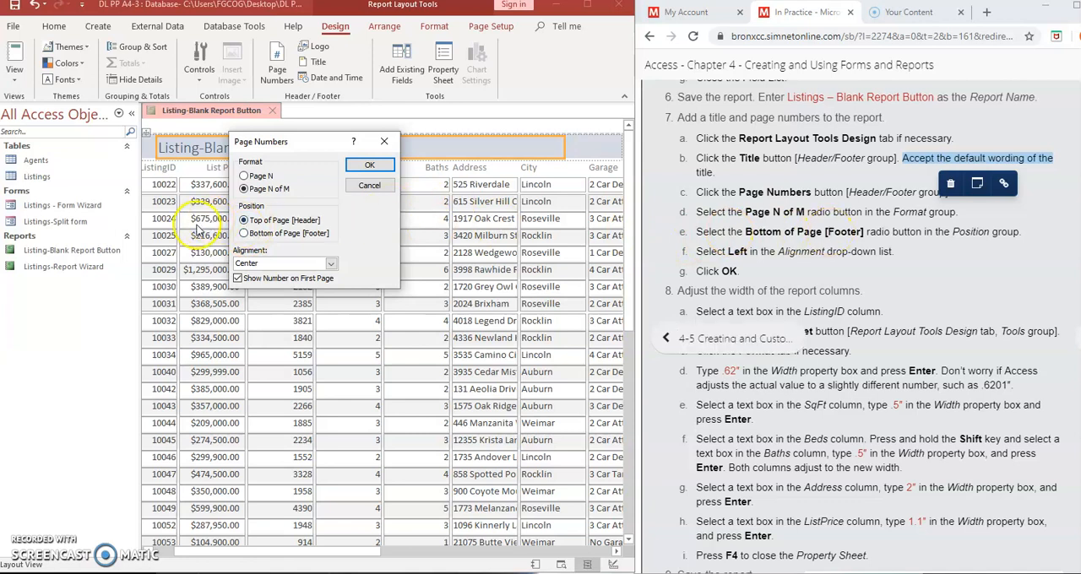
{"action": "left_click", "coordinate": [244, 234]}
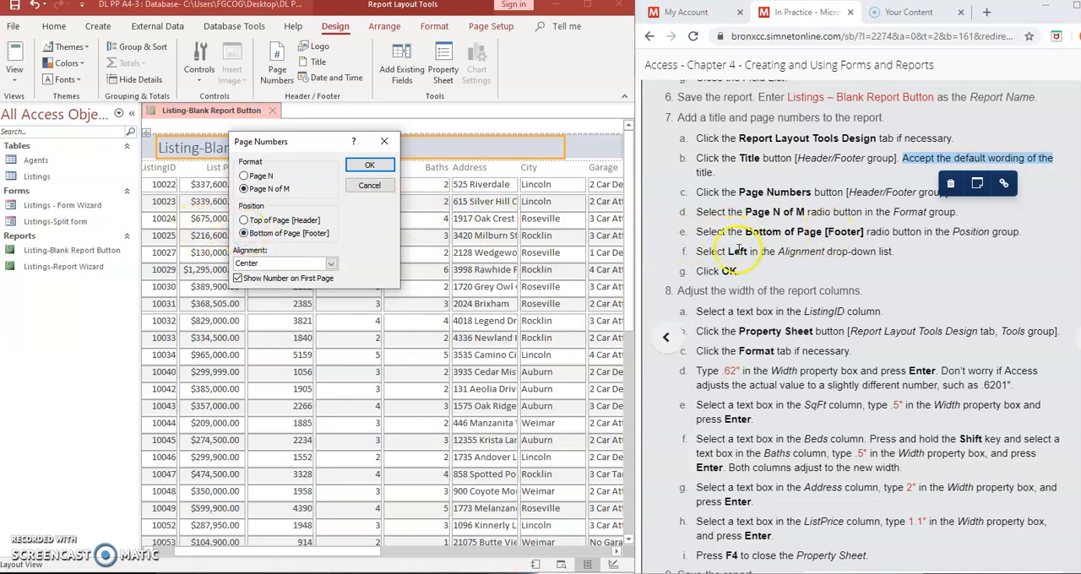
{"action": "left_click", "coordinate": [330, 265]}
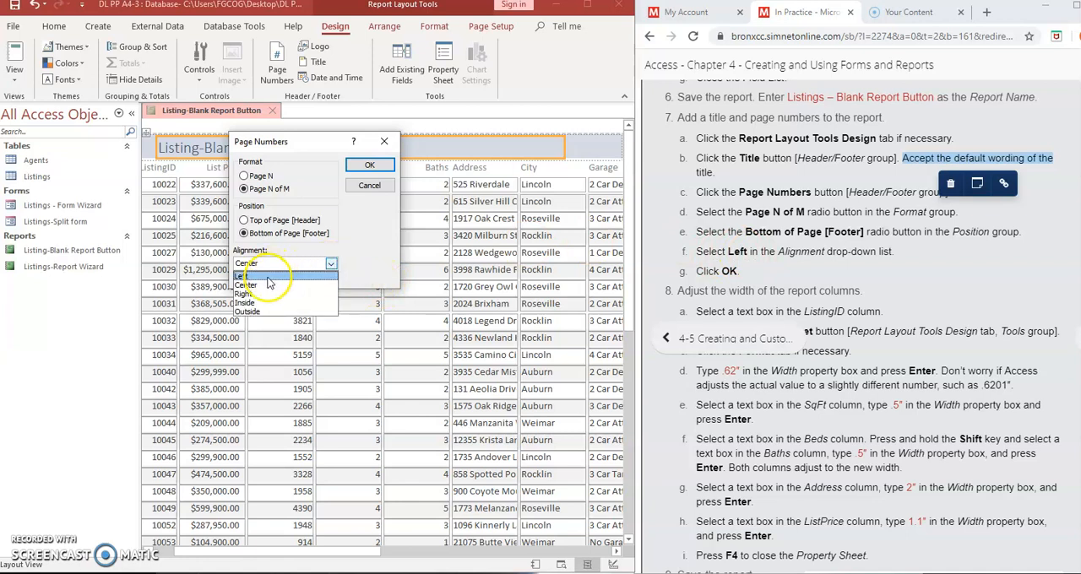
{"action": "left_click", "coordinate": [267, 278]}
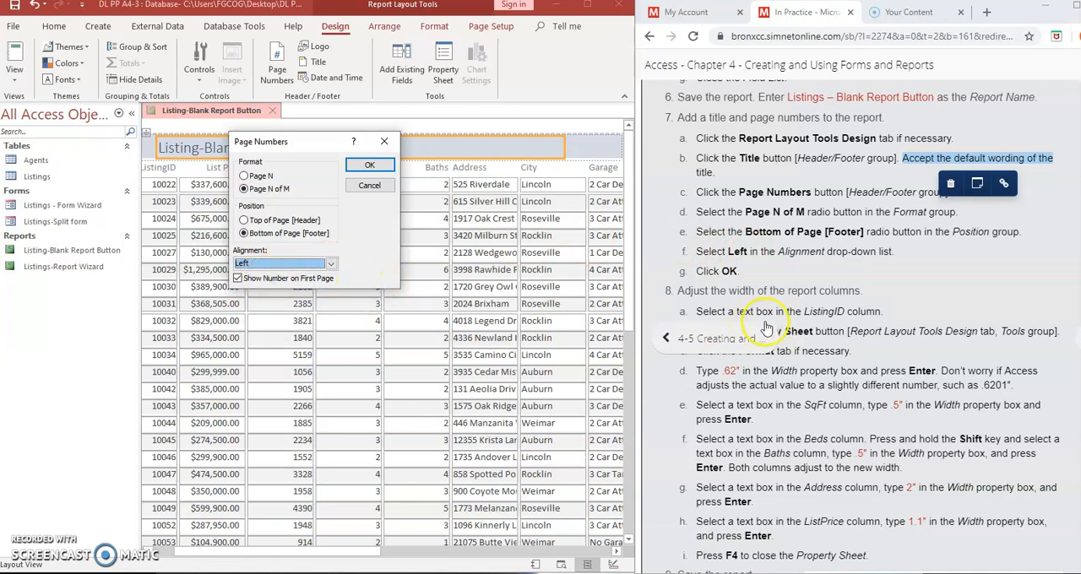
{"action": "left_click", "coordinate": [362, 167]}
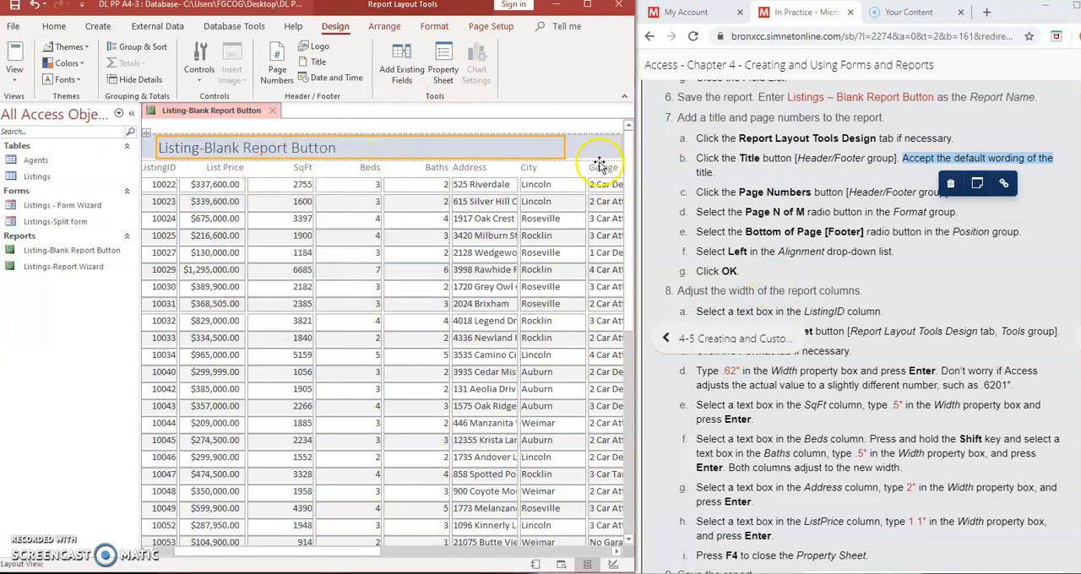
{"action": "scroll", "coordinate": [599, 162], "scroll_direction": "down", "scroll_amount": 3}
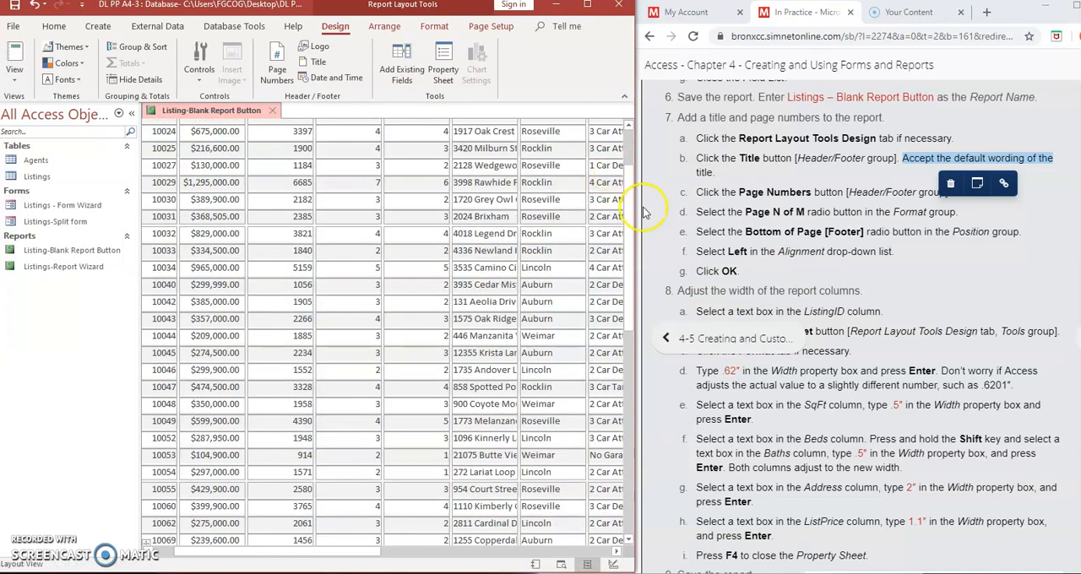
{"action": "left_click_drag", "start_coordinate": [631, 221], "coordinate": [625, 352]}
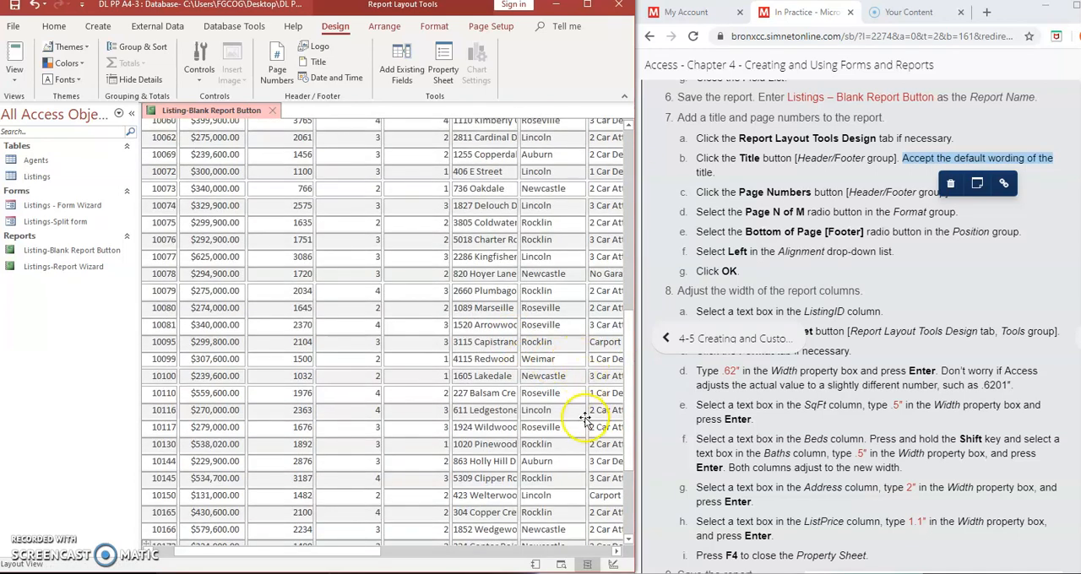
{"action": "left_click", "coordinate": [629, 510]}
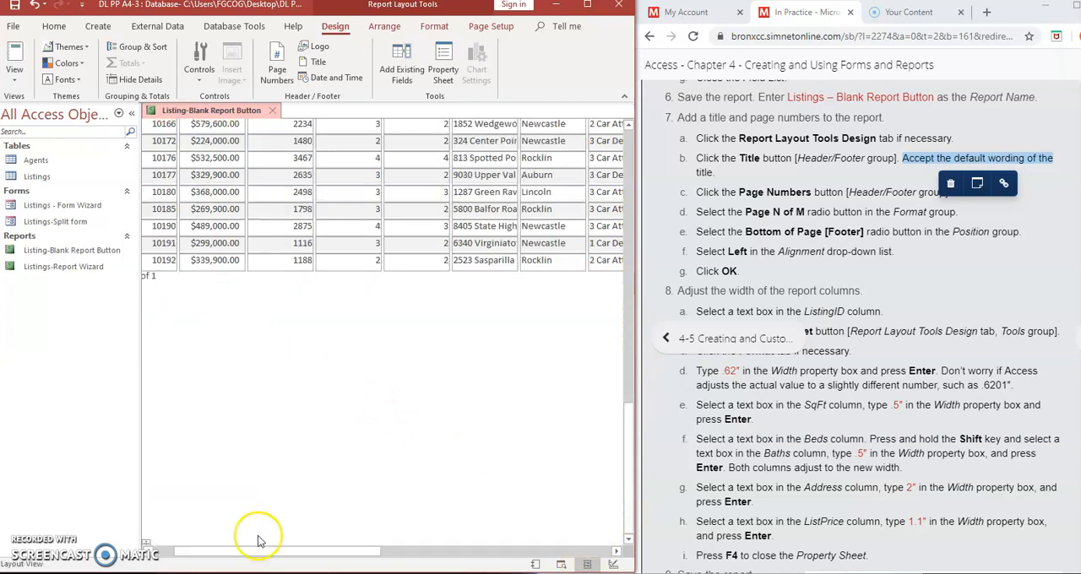
{"action": "left_click", "coordinate": [167, 551]}
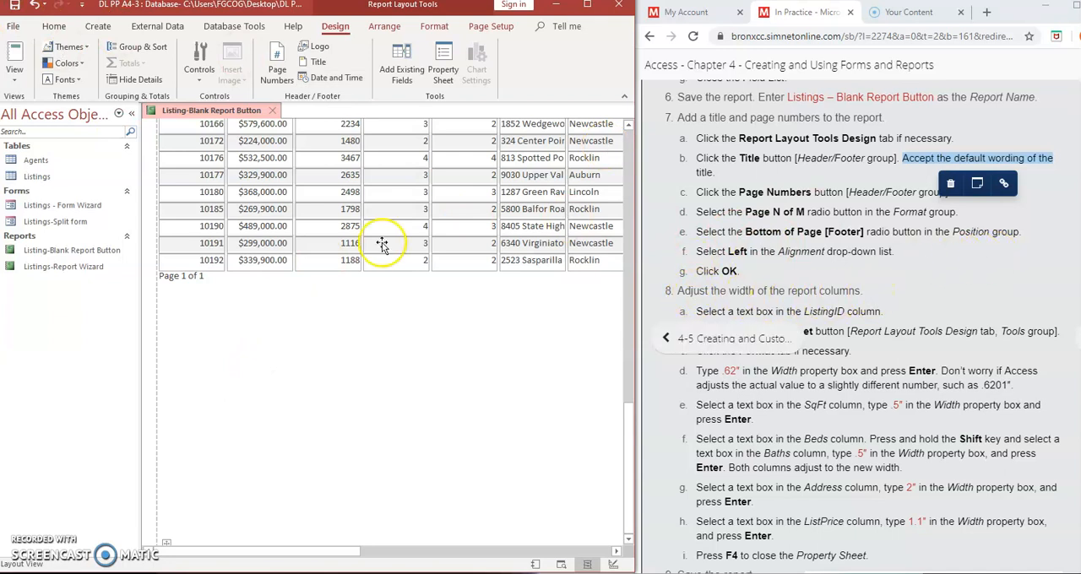
{"action": "scroll", "coordinate": [628, 456], "scroll_direction": "up", "scroll_amount": 15}
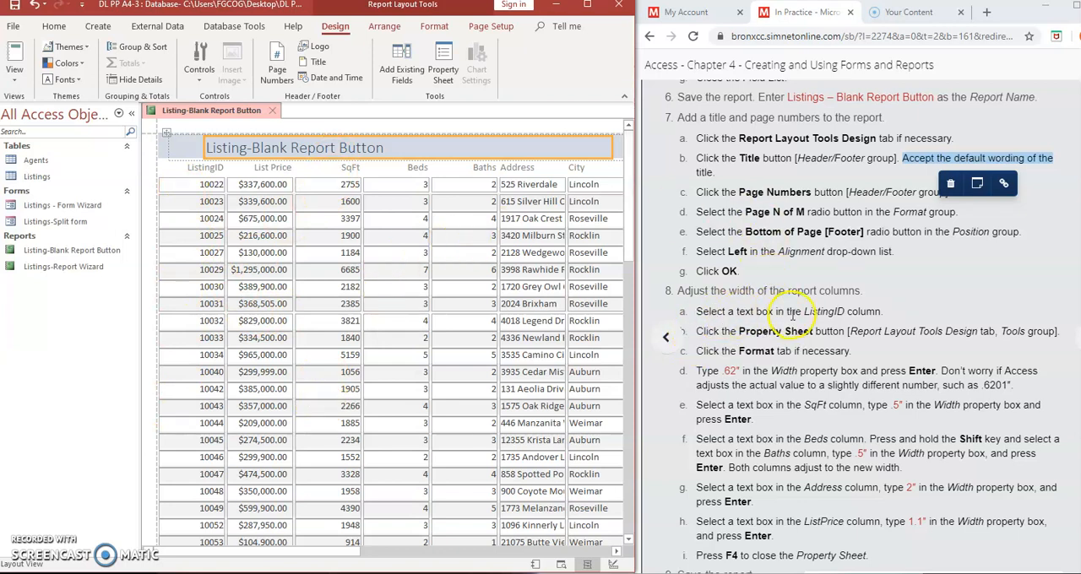
- Show the format properties of the ListingID column heading and set its width to .62"
{"action": "left_click", "coordinate": [195, 168]}
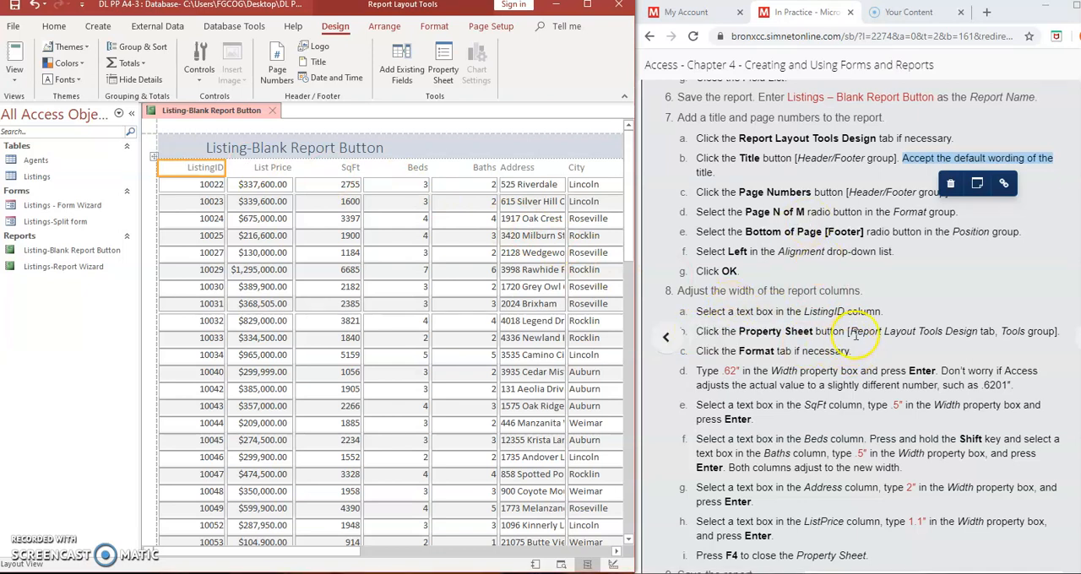
{"action": "left_click", "coordinate": [437, 63]}
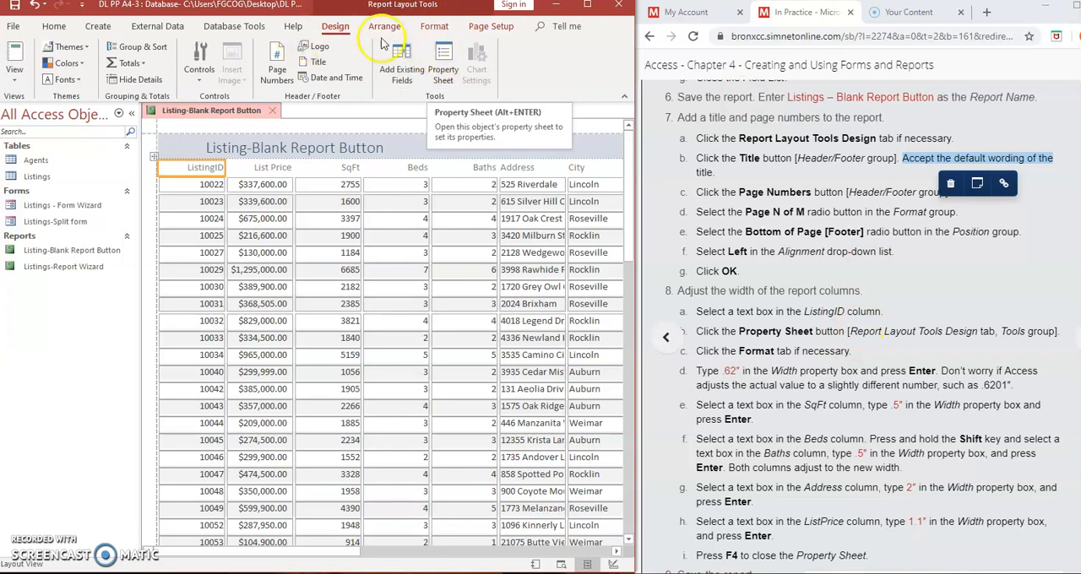
{"action": "left_click", "coordinate": [442, 74]}
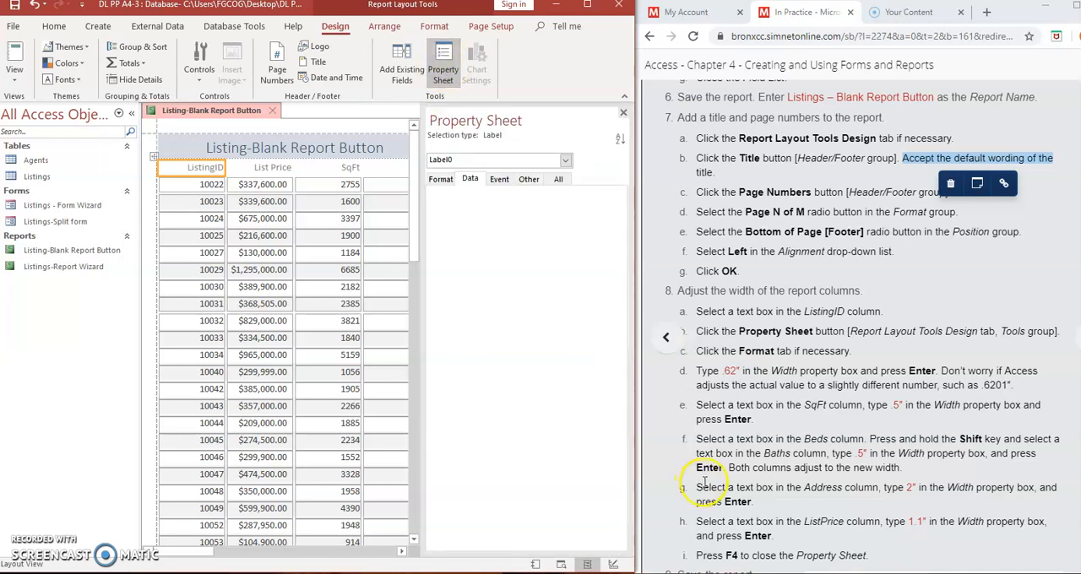
{"action": "left_click", "coordinate": [440, 179]}
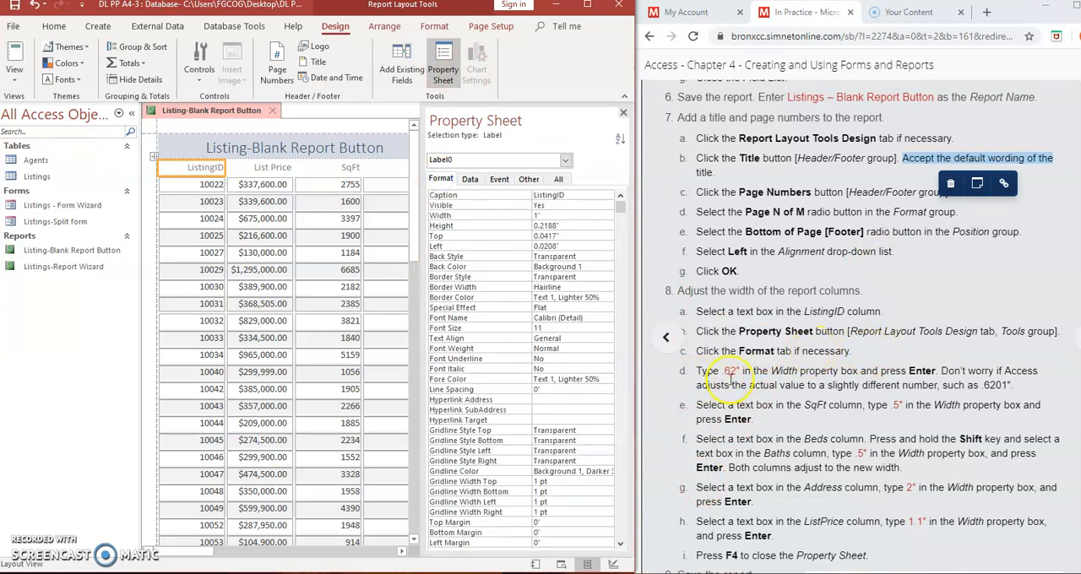
{"action": "double_click", "coordinate": [545, 217]}
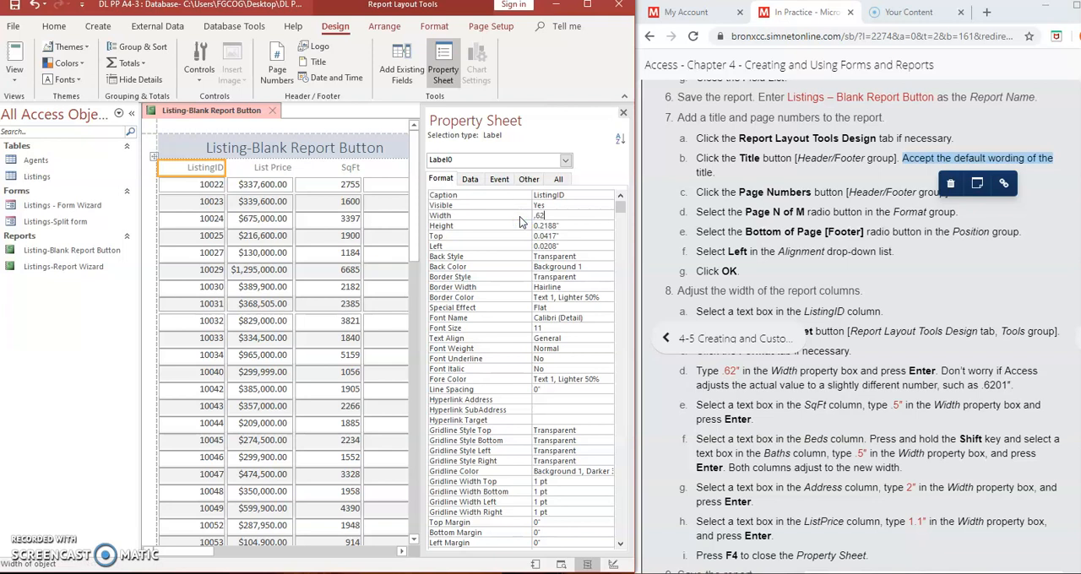
{"action": "left_click", "coordinate": [615, 285]}
{"action": "type", "text": ".62"}
{"action": "key", "text": "Return"}
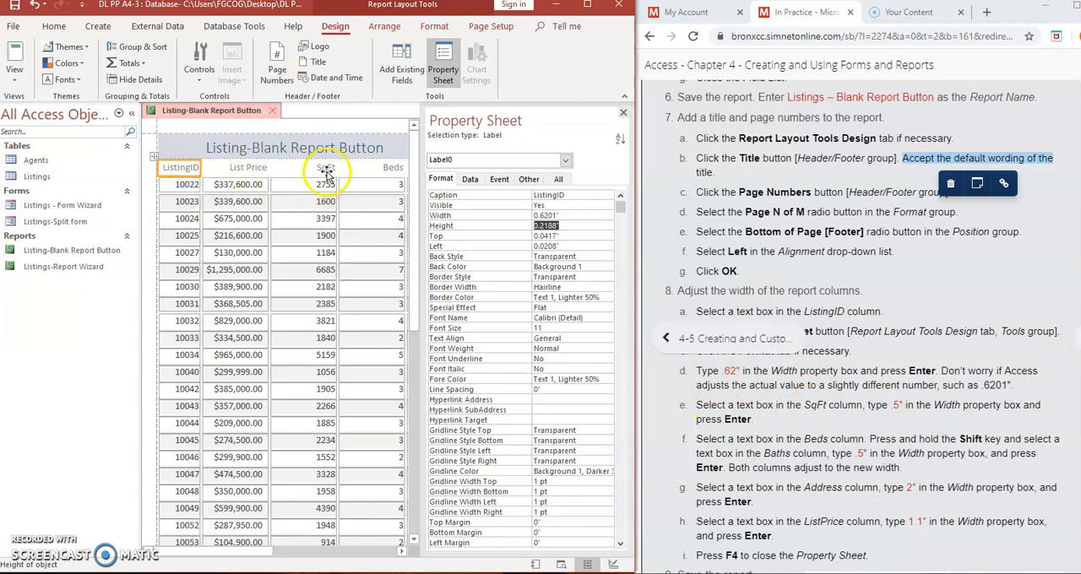
- Set the width of the SqFt column to .5" in its format properties
{"action": "left_click", "coordinate": [326, 167]}
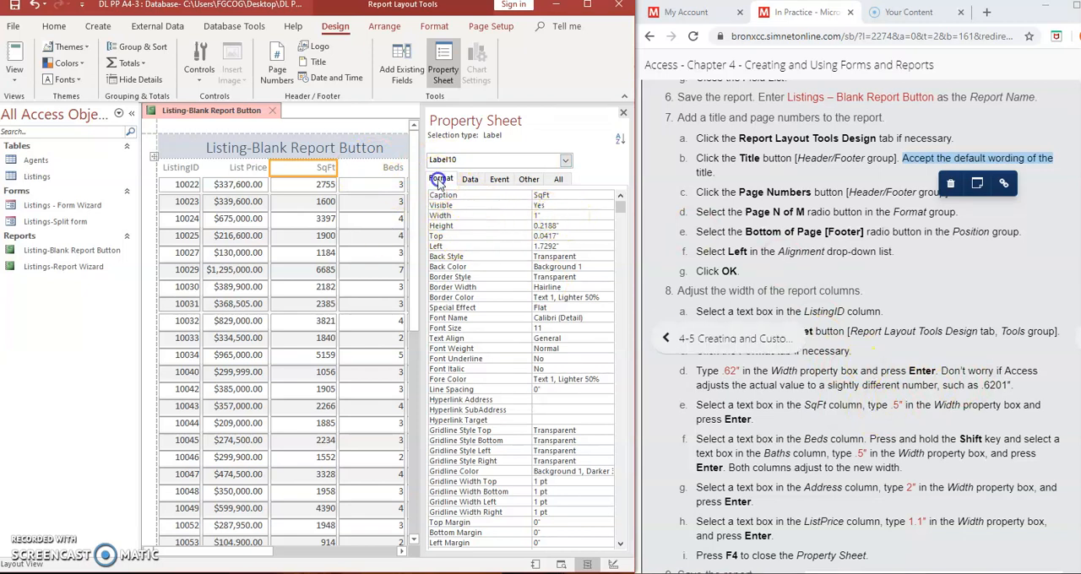
{"action": "left_click", "coordinate": [542, 215]}
{"action": "type", "text": ".5"}
{"action": "key", "text": "Return"}
{"action": "left_click", "coordinate": [487, 221]}
{"action": "left_click", "coordinate": [321, 242]}
{"action": "left_click", "coordinate": [807, 410]}
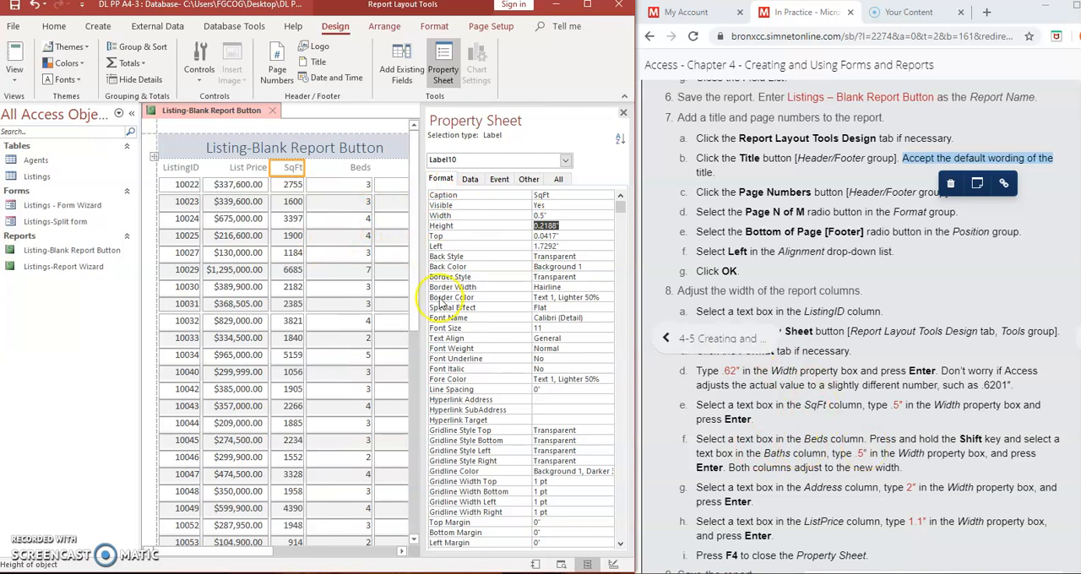
- Set the width of the Beds column to .5" in its format properties
{"action": "left_click", "coordinate": [350, 168]}
{"action": "left_click", "coordinate": [781, 469]}
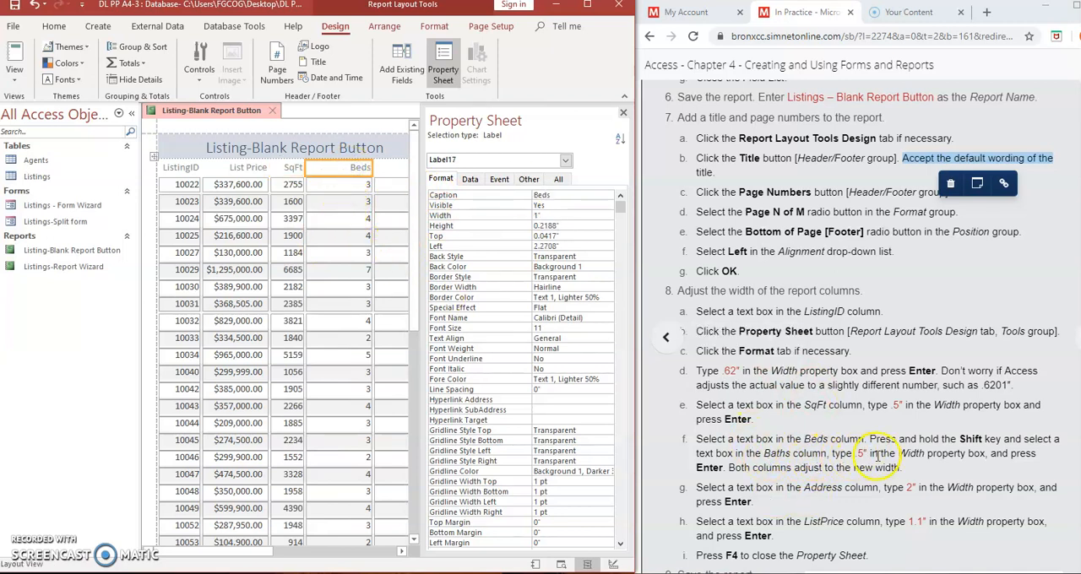
{"action": "left_click", "coordinate": [517, 214]}
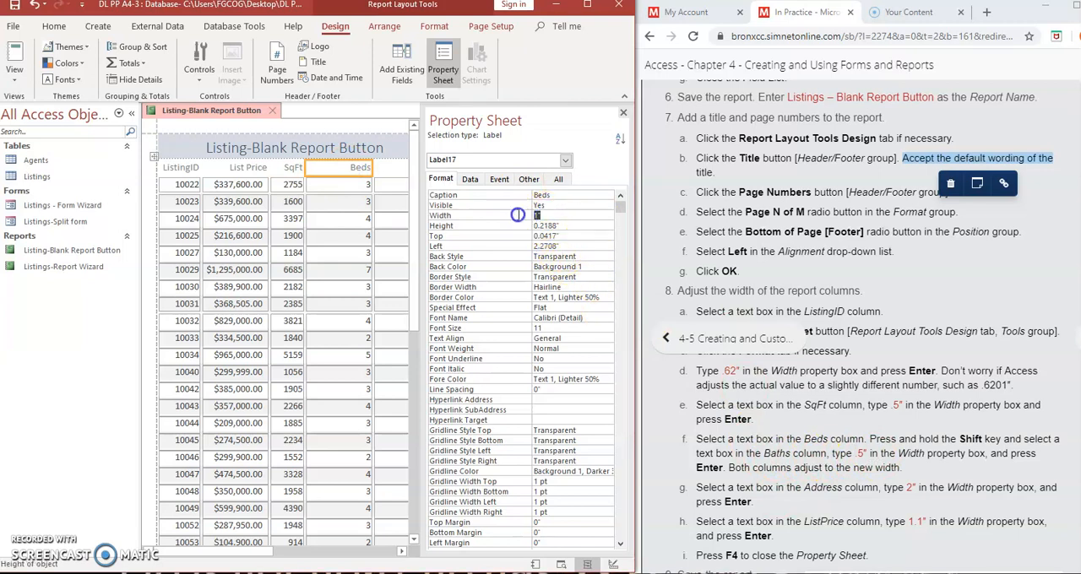
{"action": "type", "text": ".5"}
{"action": "left_click", "coordinate": [607, 291]}
{"action": "key", "text": "Return"}
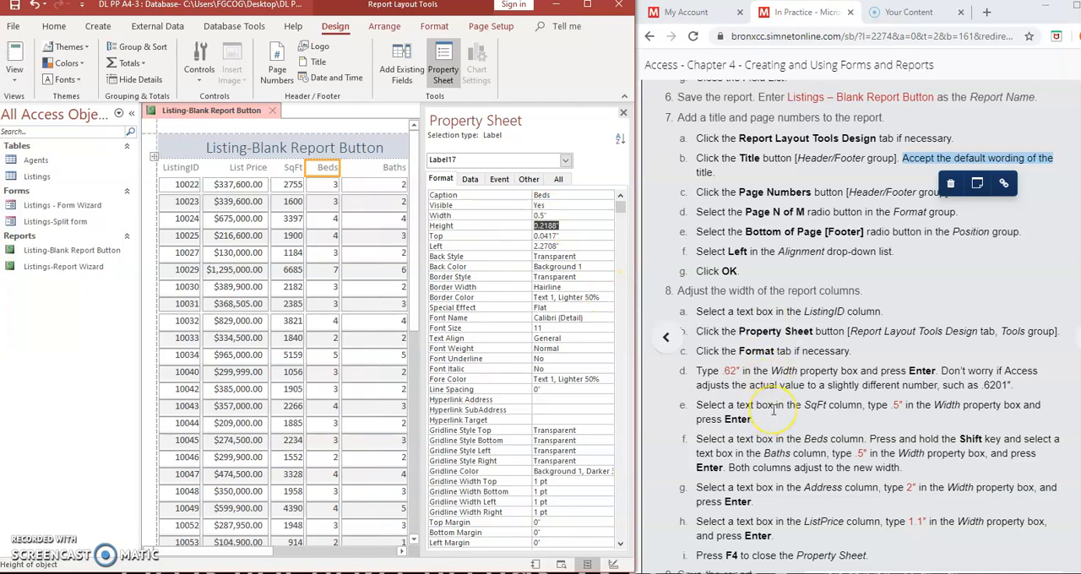
{"action": "scroll", "coordinate": [773, 410], "scroll_direction": "down", "scroll_amount": 1}
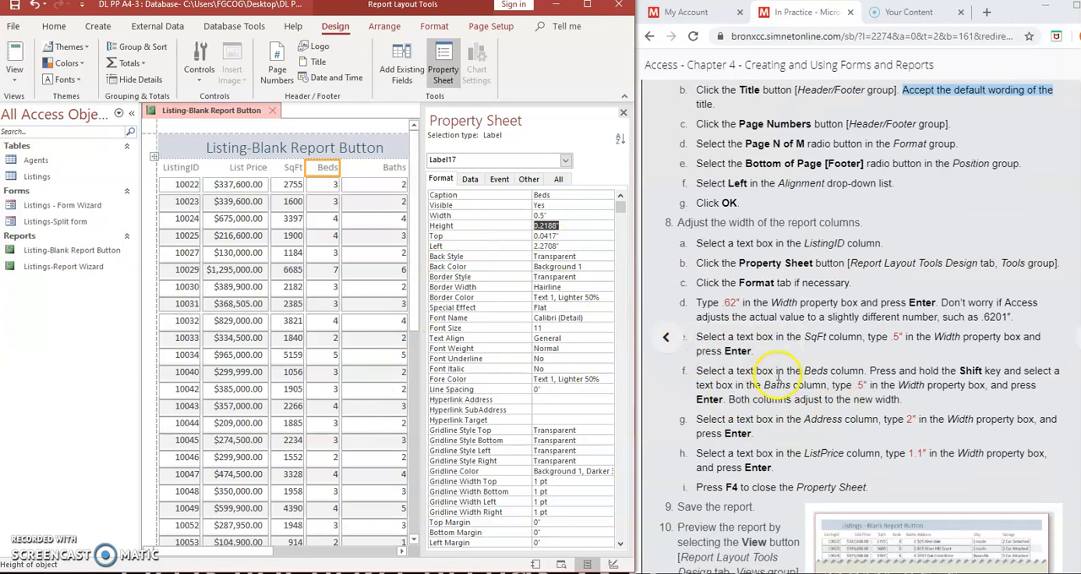
- Set the width of the Baths column to 0.5" in its format properties
{"action": "left_click", "coordinate": [386, 172]}
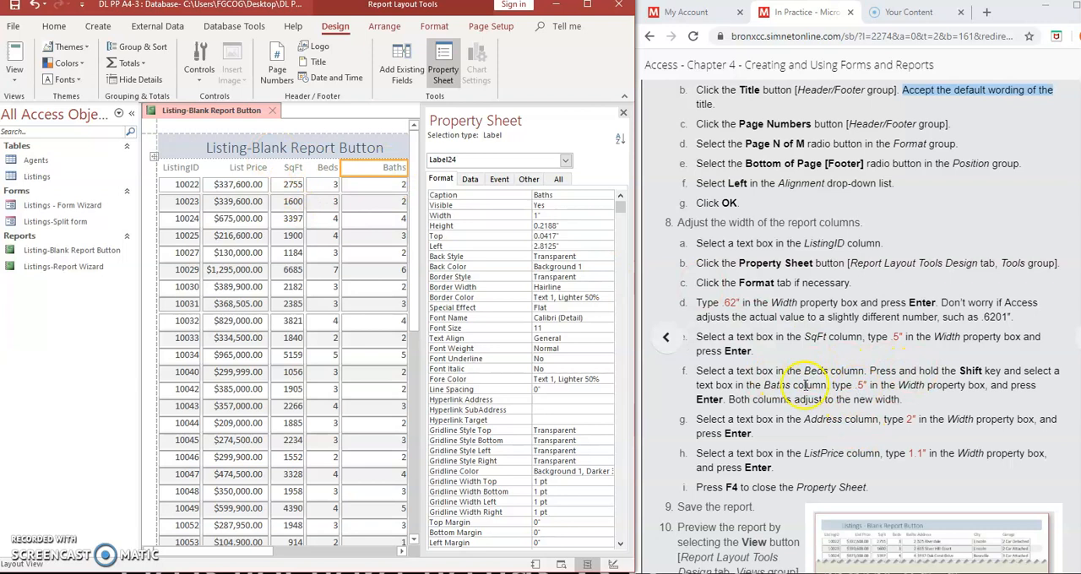
{"action": "left_click", "coordinate": [517, 216]}
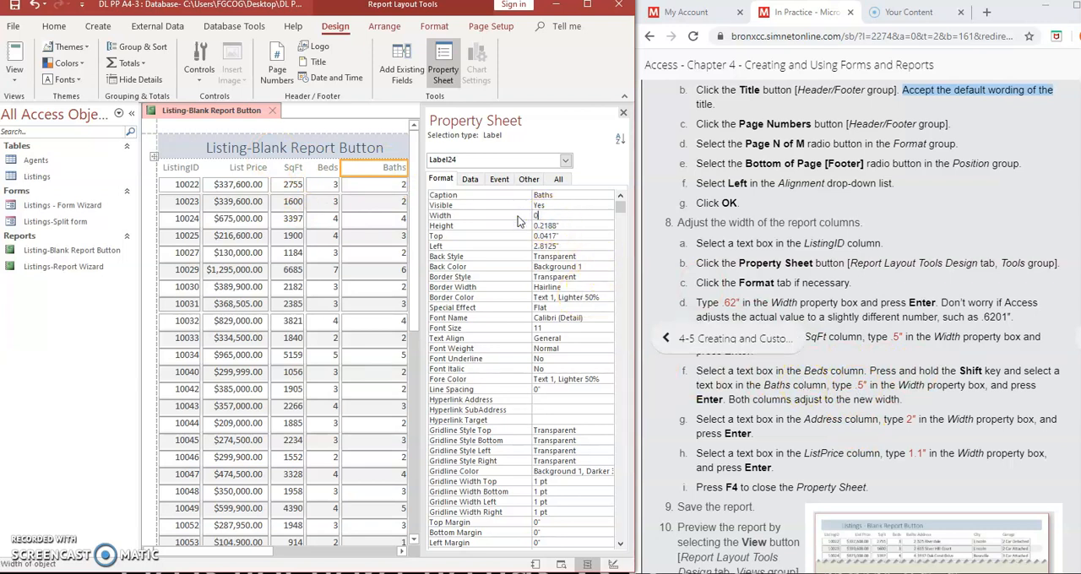
{"action": "type", "text": "0.5"}
{"action": "key", "text": "Return"}
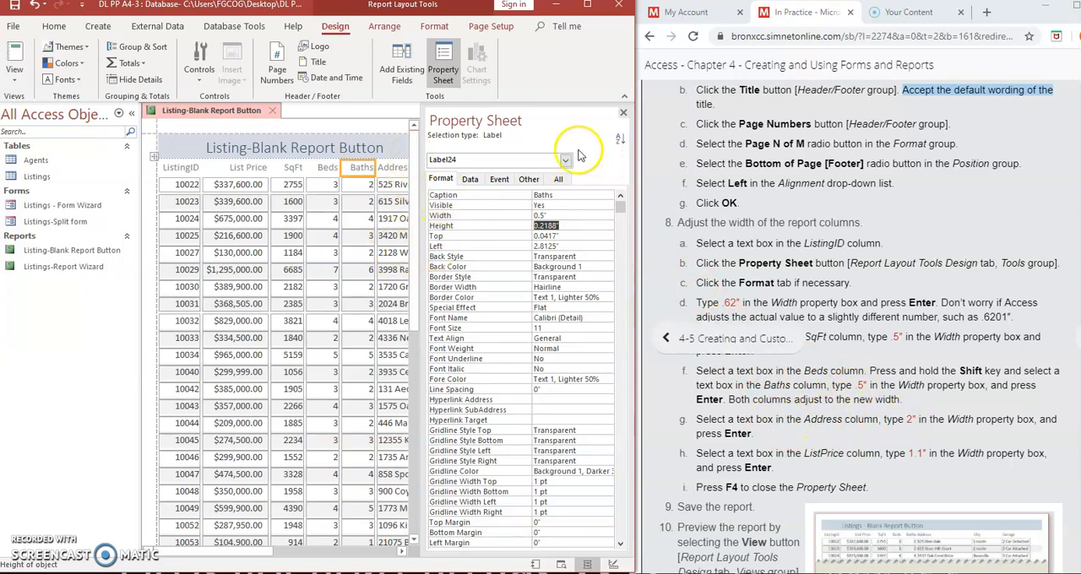
- Narrow the Property Sheet pane and set the Address column's width to 2"
{"action": "left_click_drag", "start_coordinate": [423, 158], "coordinate": [458, 160]}
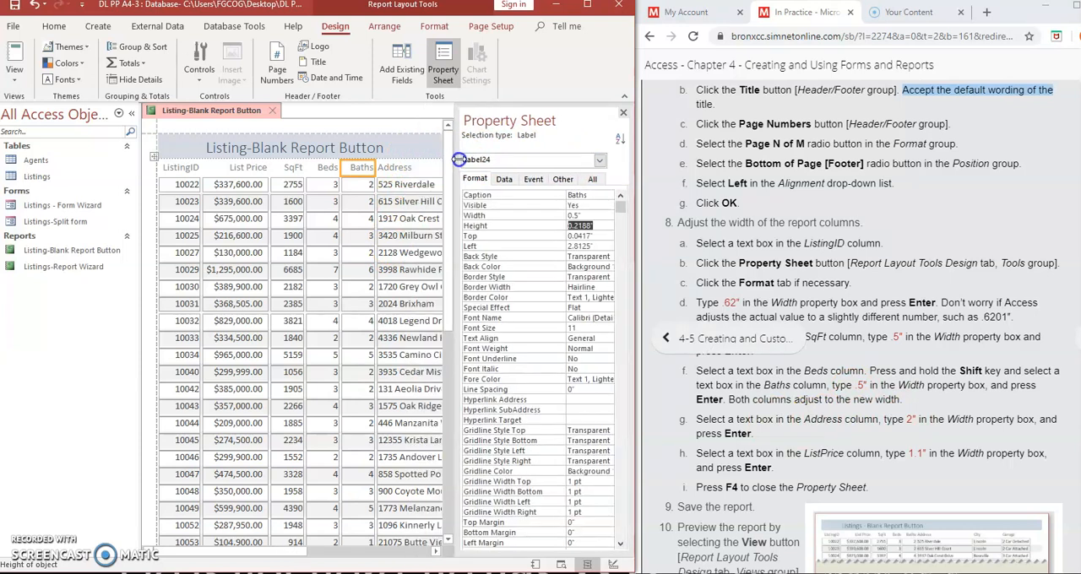
{"action": "left_click", "coordinate": [410, 166]}
{"action": "left_click", "coordinate": [577, 214]}
{"action": "left_click_drag", "start_coordinate": [577, 214], "coordinate": [563, 217]}
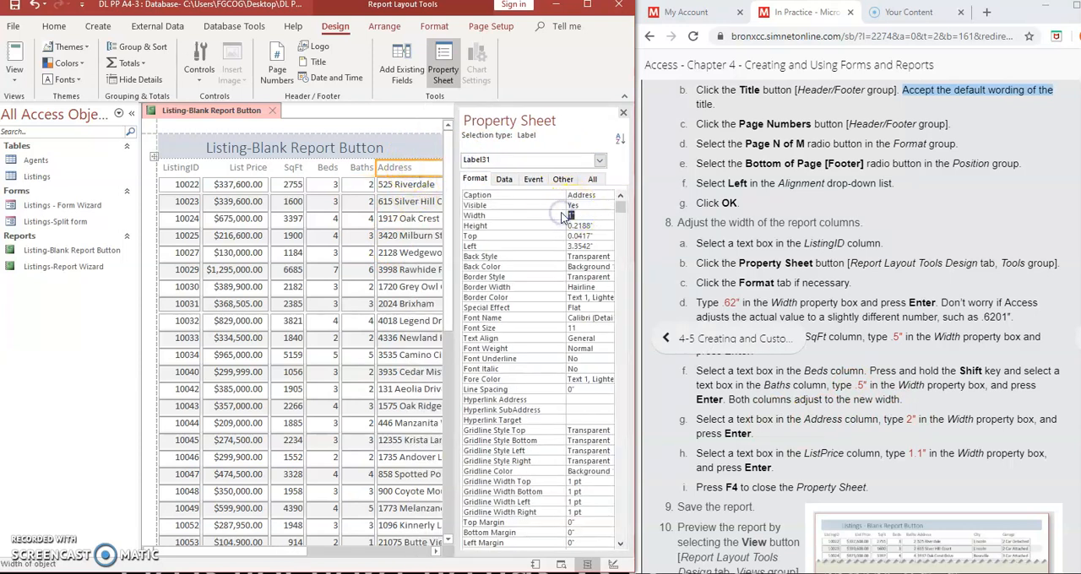
{"action": "type", "text": "2"}
{"action": "key", "text": "Return"}
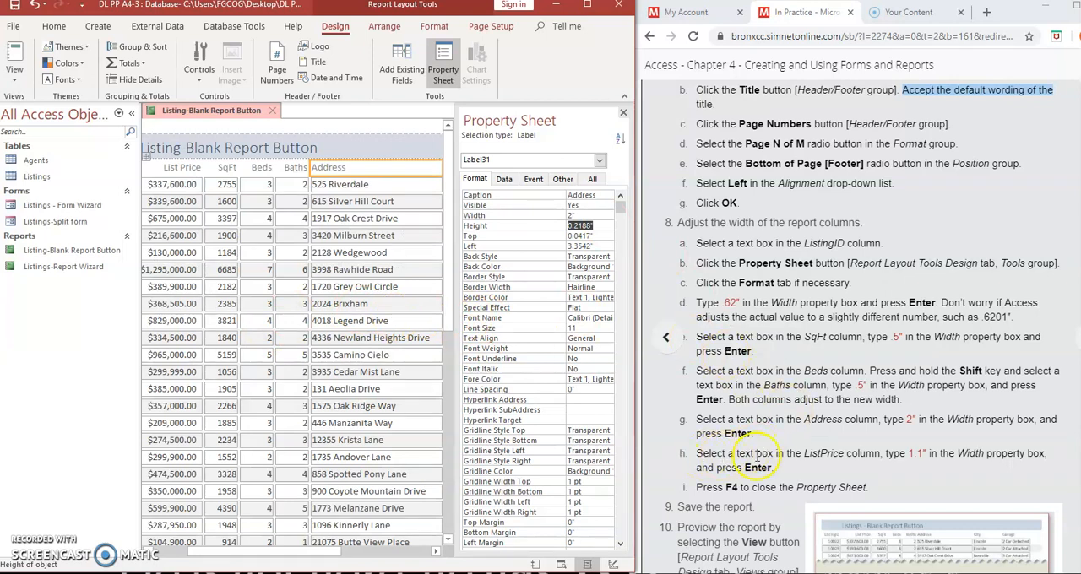
- Set the width of the List Price column to 1.1" and close the Property Sheet
{"action": "left_click", "coordinate": [437, 552]}
{"action": "left_click", "coordinate": [437, 551]}
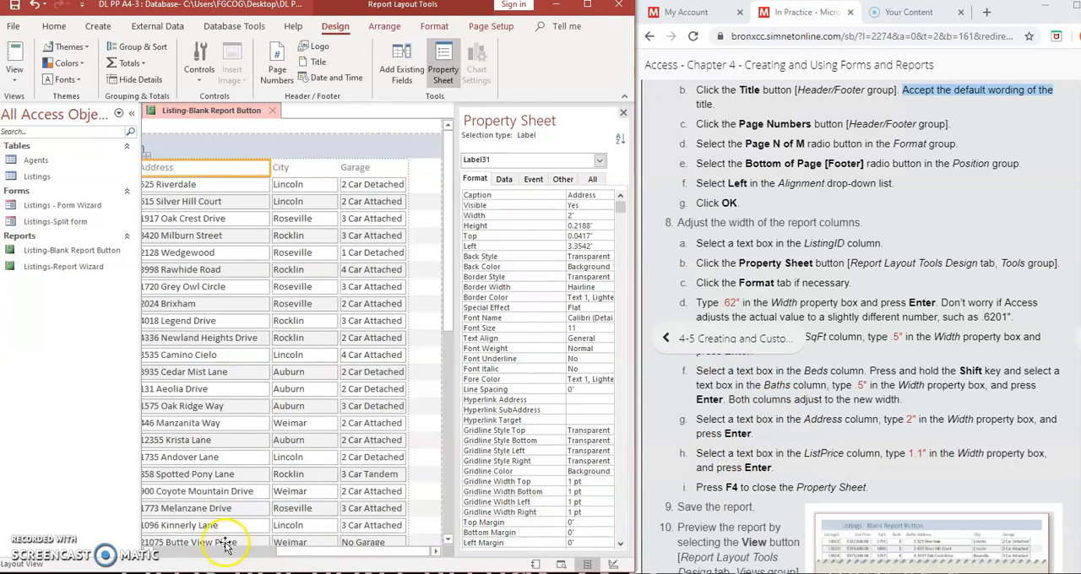
{"action": "left_click", "coordinate": [156, 553]}
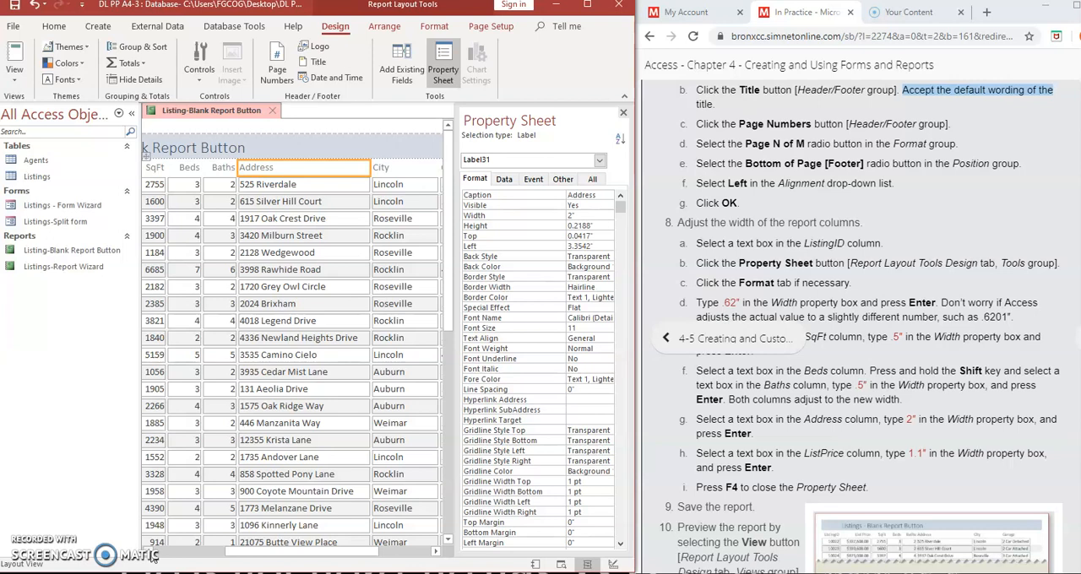
{"action": "left_click", "coordinate": [154, 554]}
{"action": "left_click", "coordinate": [203, 174]}
{"action": "left_click", "coordinate": [584, 216]}
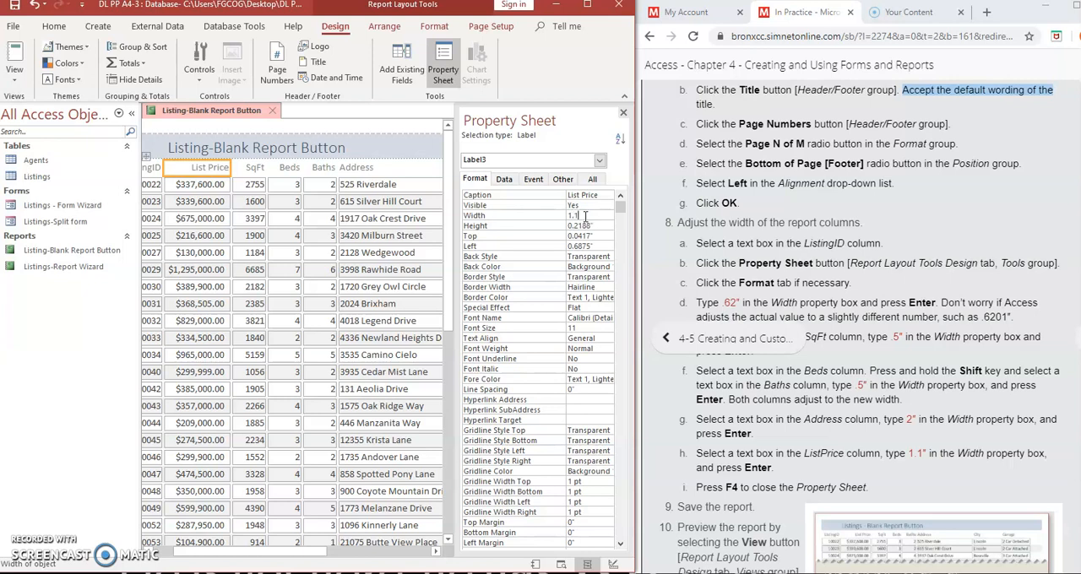
{"action": "type", "text": "1.1"}
{"action": "key", "text": "Return"}
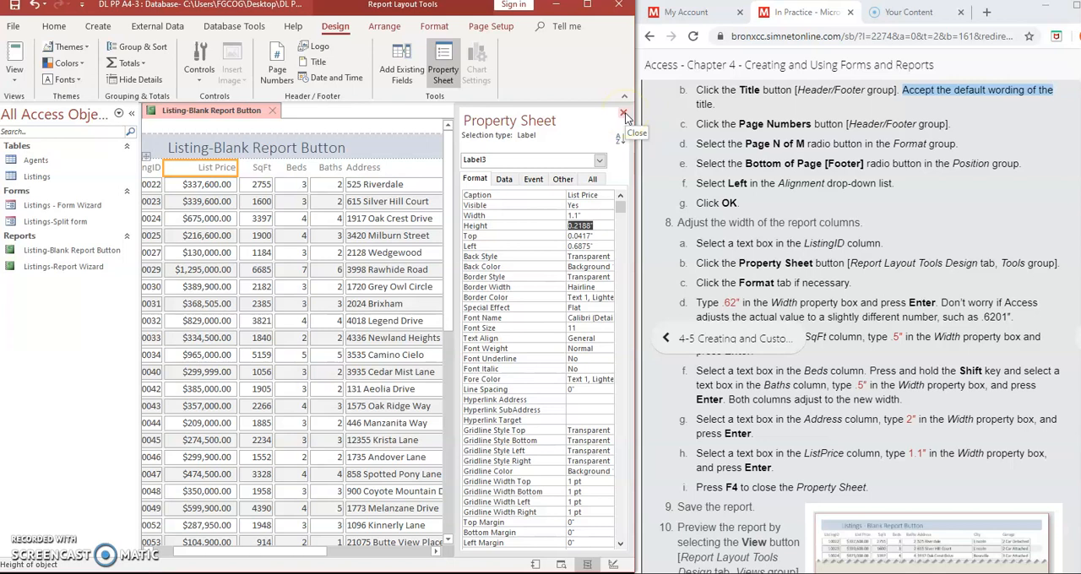
{"action": "left_click", "coordinate": [625, 112]}
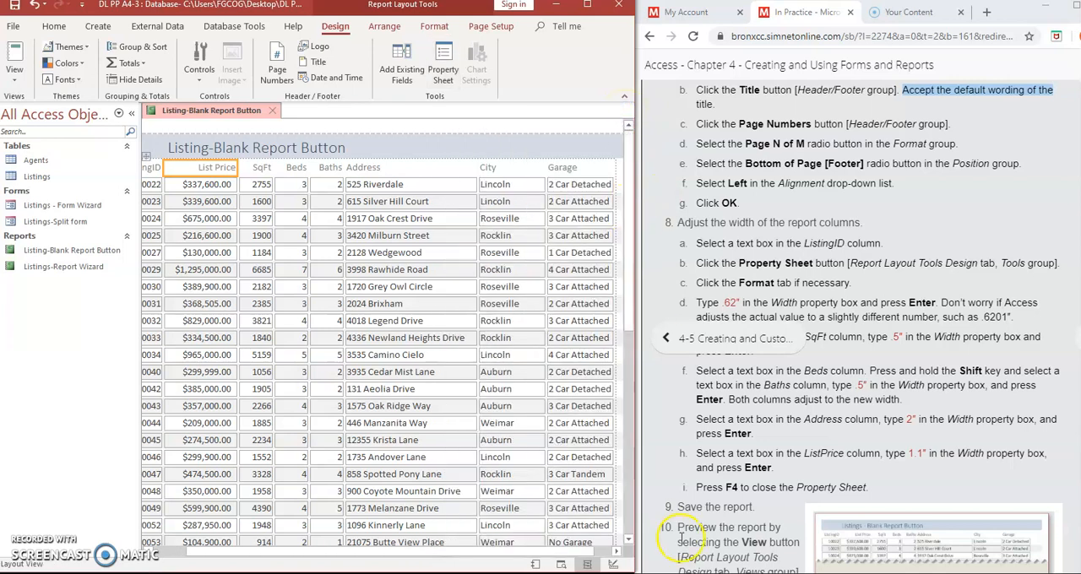
- Save the layout changes to the Listing-Blank Report Button report
{"action": "scroll", "coordinate": [883, 453], "scroll_direction": "down", "scroll_amount": 3}
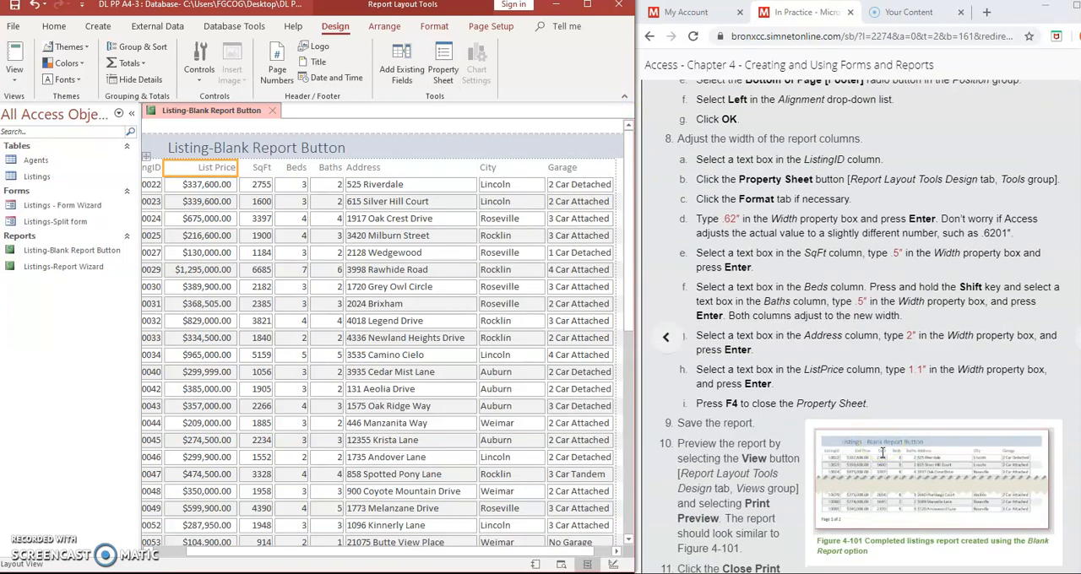
{"action": "right_click", "coordinate": [195, 113]}
{"action": "left_click", "coordinate": [223, 117]}
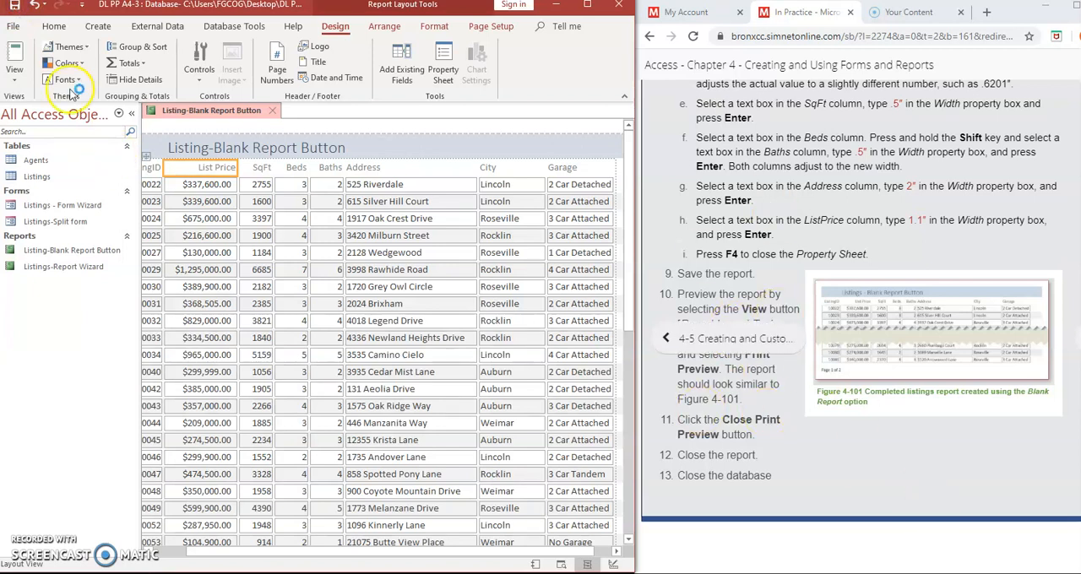
- Check the report's columns and page footer in Print Preview at full window size, and close the preview
{"action": "left_click", "coordinate": [16, 82]}
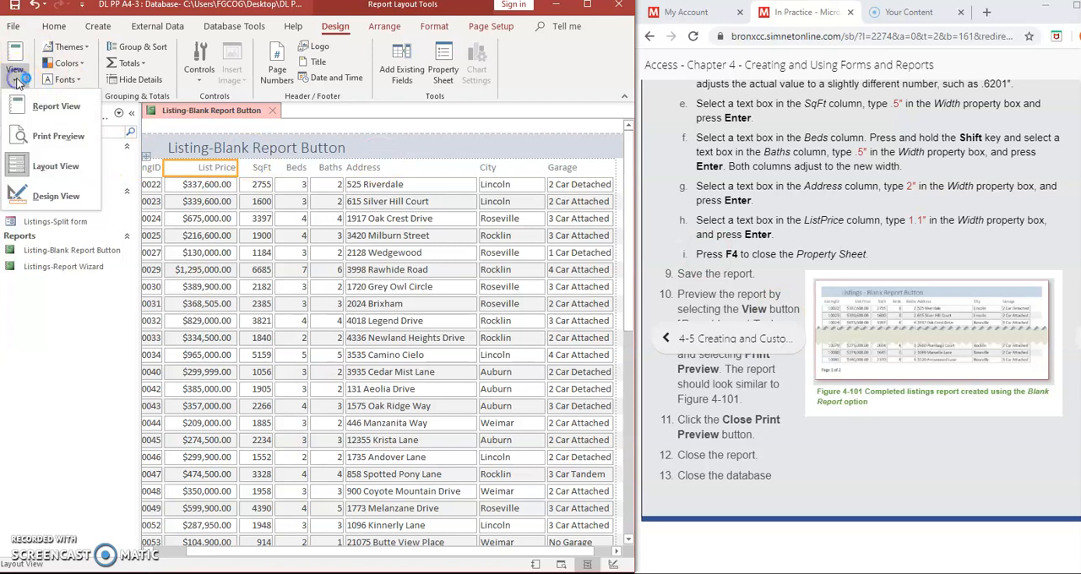
{"action": "left_click", "coordinate": [56, 136]}
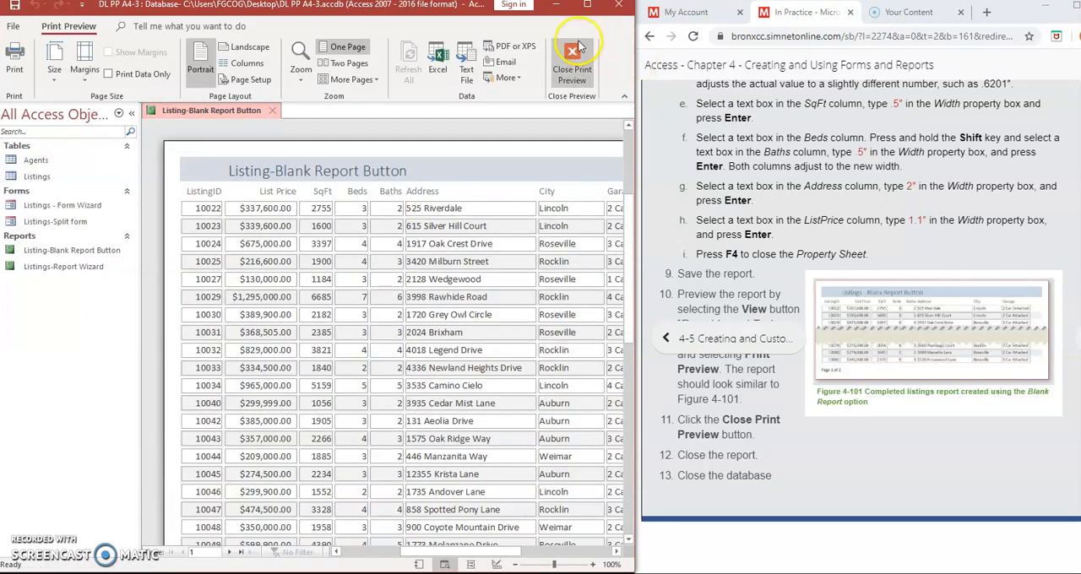
{"action": "left_click", "coordinate": [588, 7]}
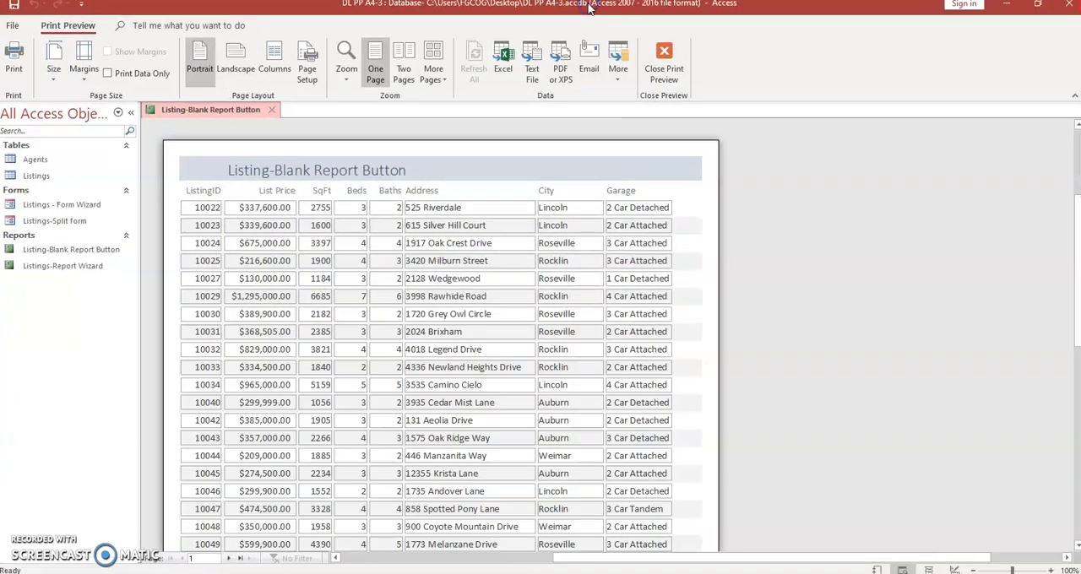
{"action": "scroll", "coordinate": [873, 223], "scroll_direction": "down", "scroll_amount": 5}
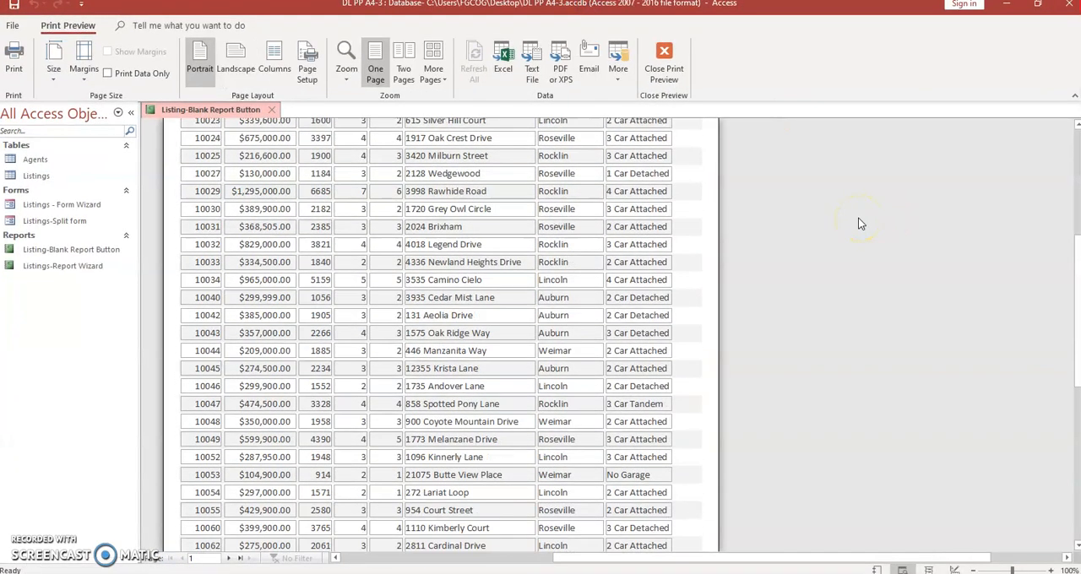
{"action": "scroll", "coordinate": [858, 224], "scroll_direction": "down", "scroll_amount": 3}
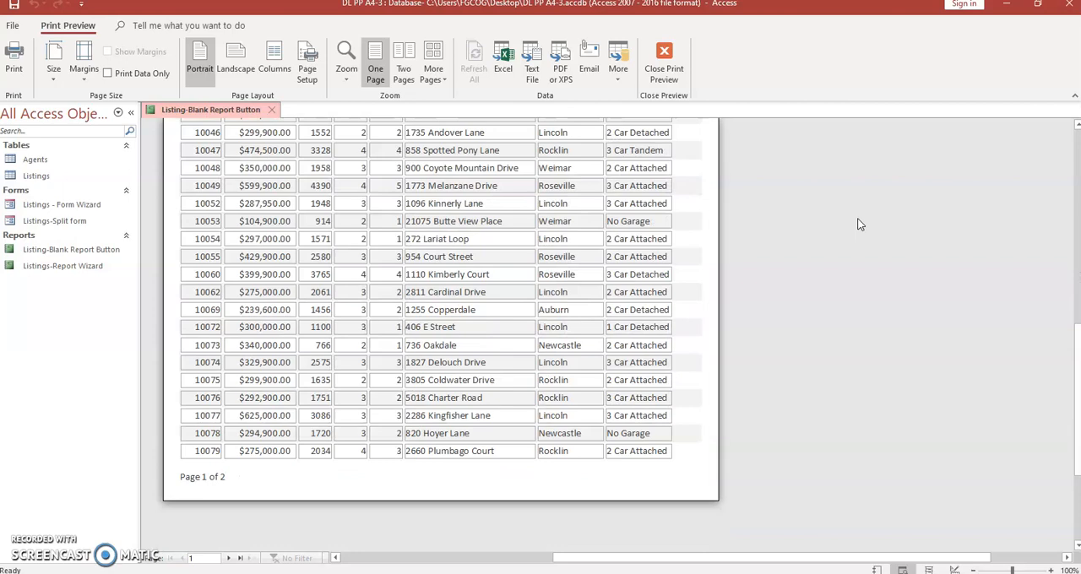
{"action": "scroll", "coordinate": [857, 224], "scroll_direction": "up", "scroll_amount": 8}
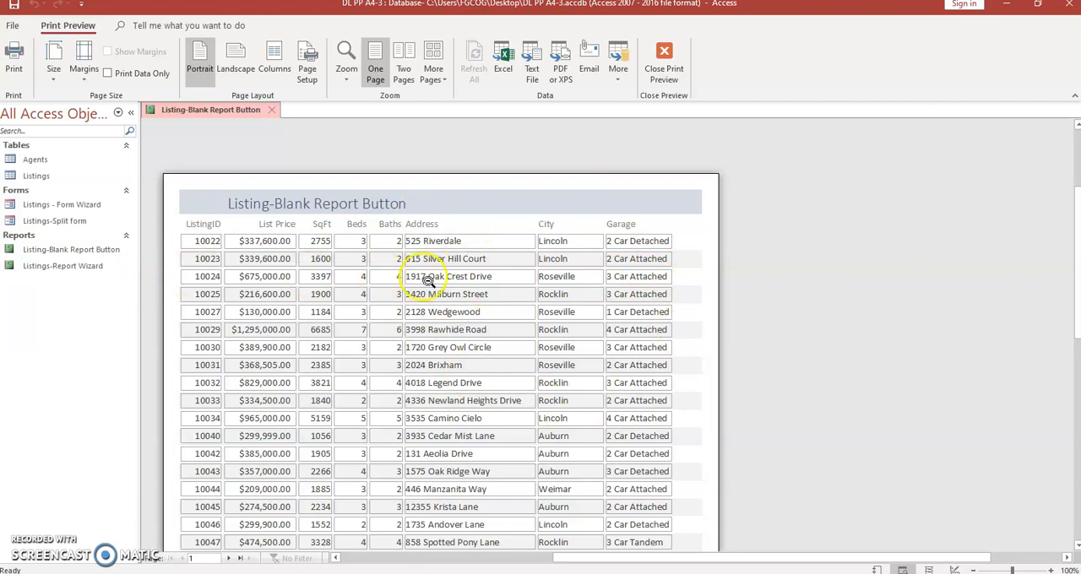
{"action": "left_click", "coordinate": [1036, 4]}
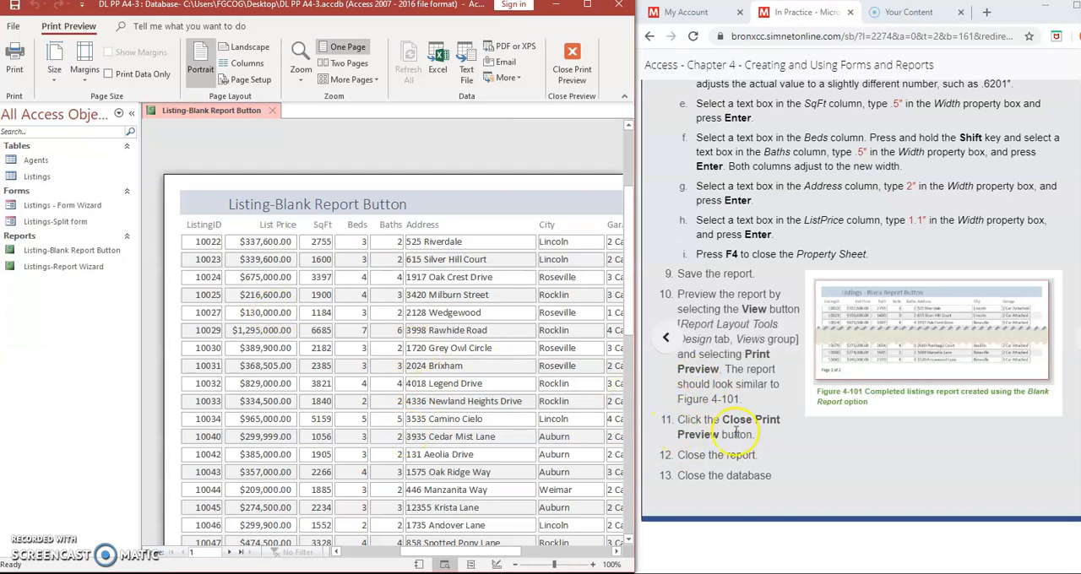
{"action": "left_click", "coordinate": [572, 60]}
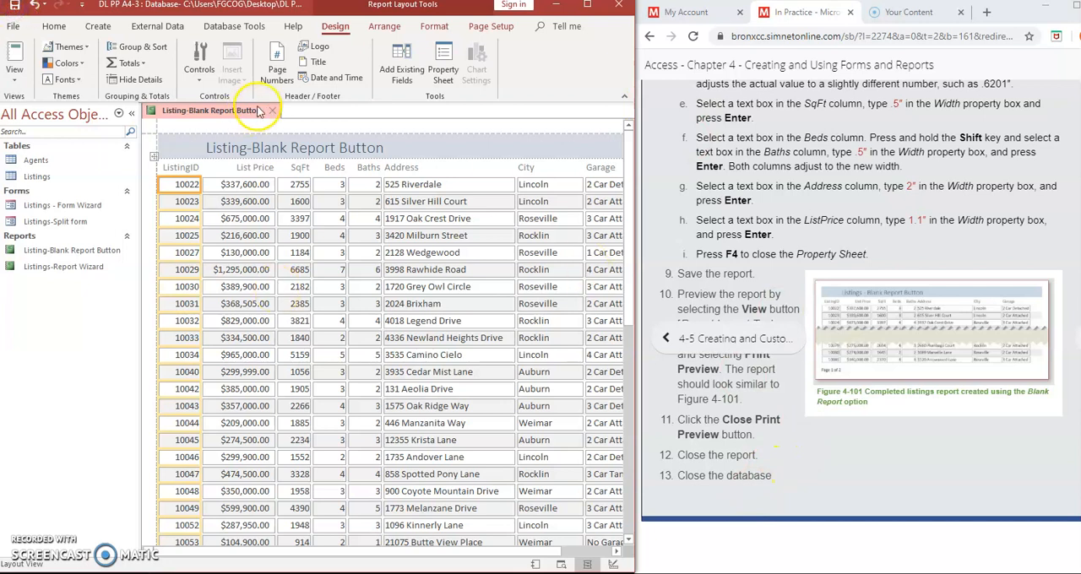
- Close the Listing-Blank Report Button report and go back to the start of the exercise instructions
{"action": "right_click", "coordinate": [191, 111]}
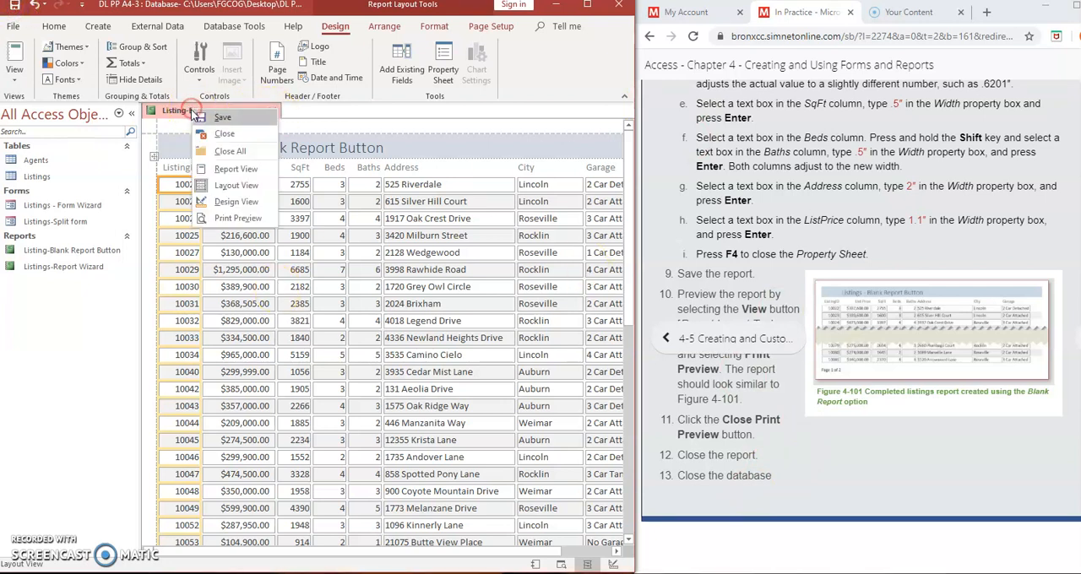
{"action": "left_click", "coordinate": [326, 124]}
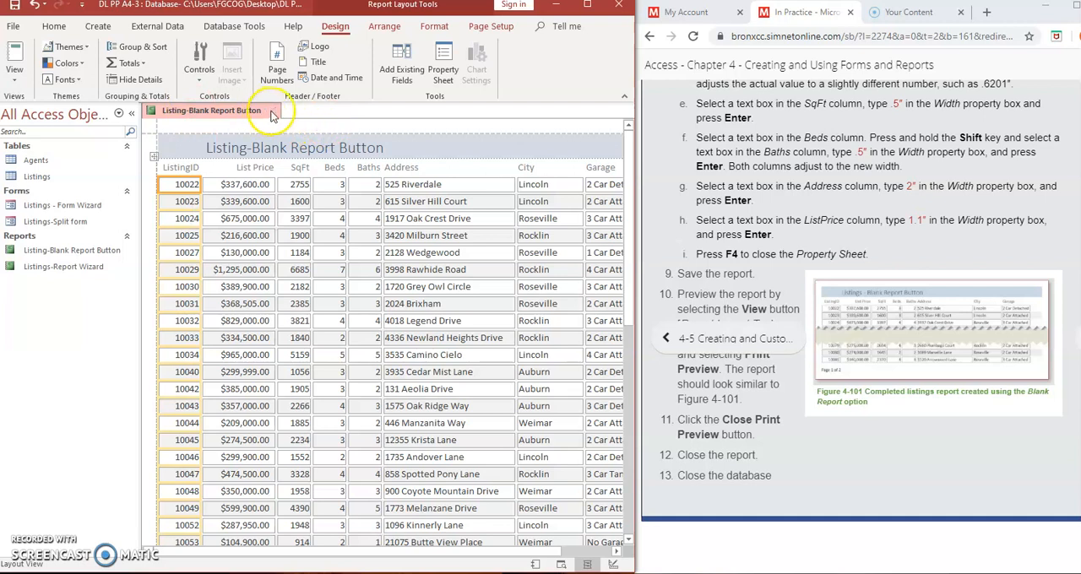
{"action": "left_click", "coordinate": [272, 112]}
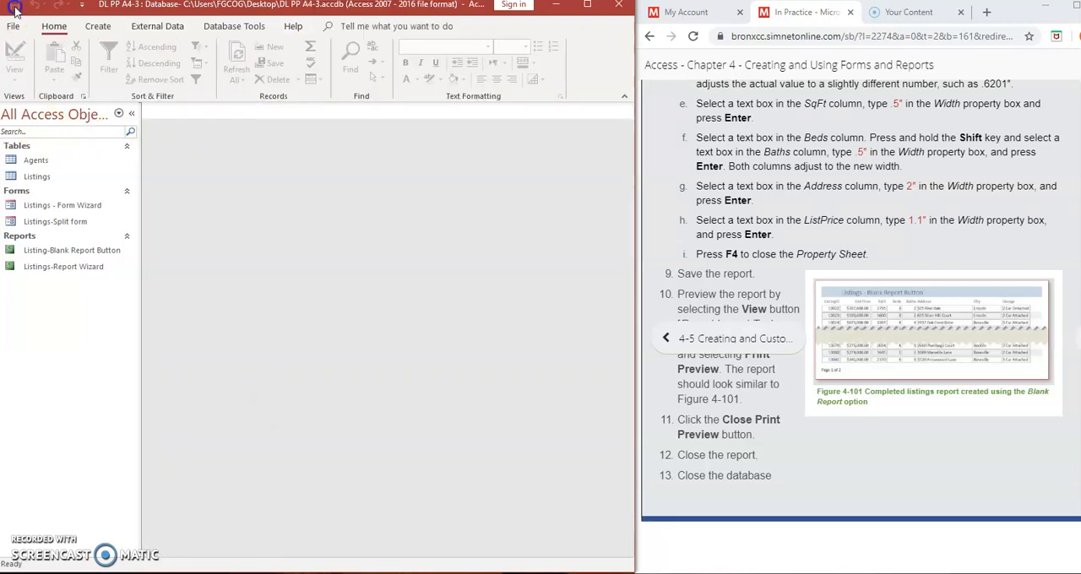
{"action": "scroll", "coordinate": [1019, 309], "scroll_direction": "up", "scroll_amount": 5}
{"action": "scroll", "coordinate": [1019, 312], "scroll_direction": "up", "scroll_amount": 10}
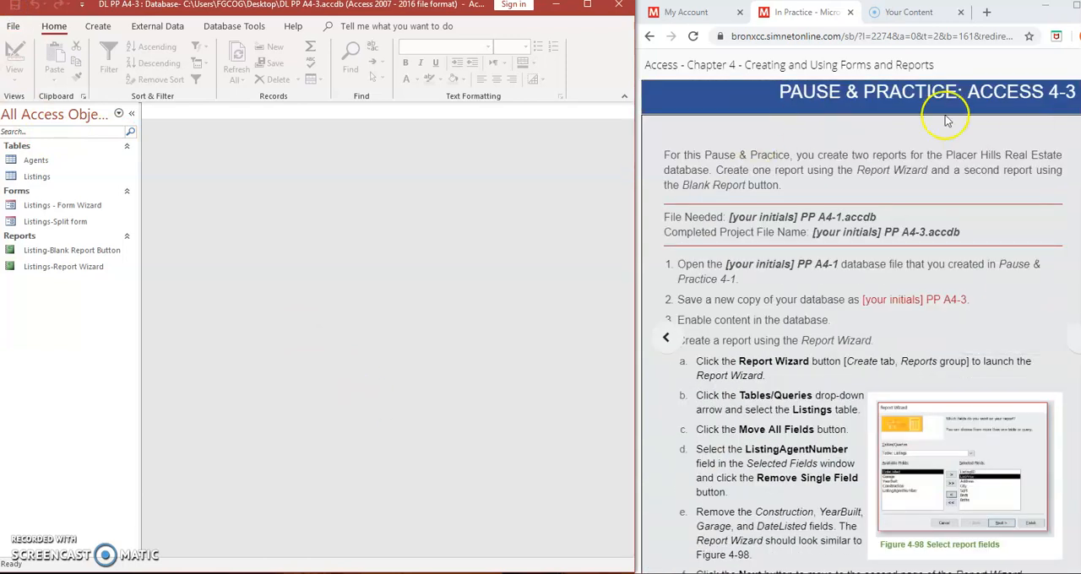